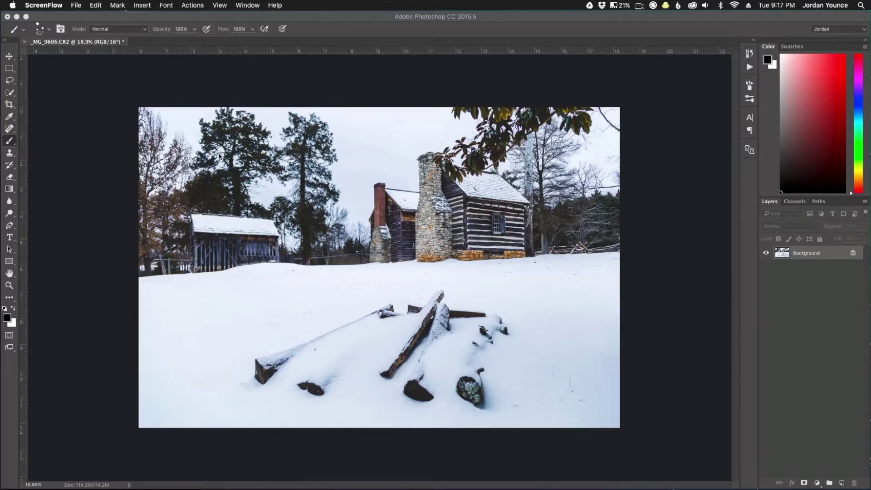
Step: Create a new 500 × 500 px, 300 ppi white document
{"action": "left_click", "coordinate": [73, 93]}
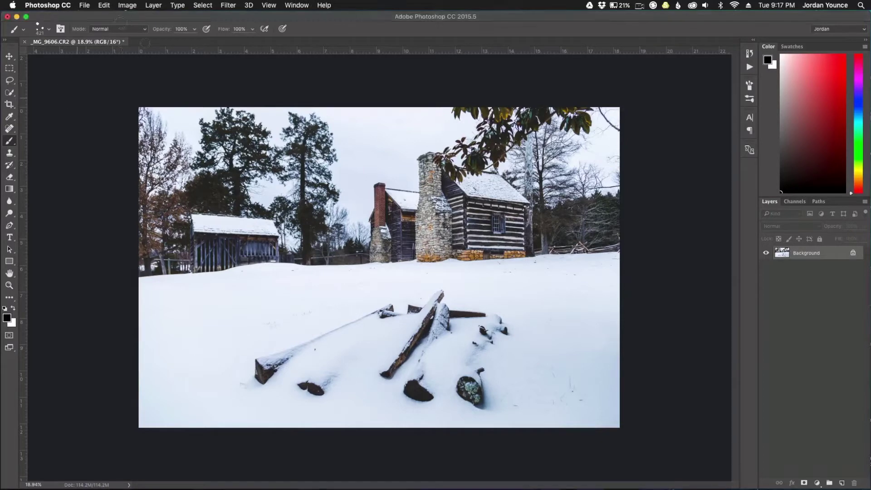
{"action": "left_click", "coordinate": [84, 6]}
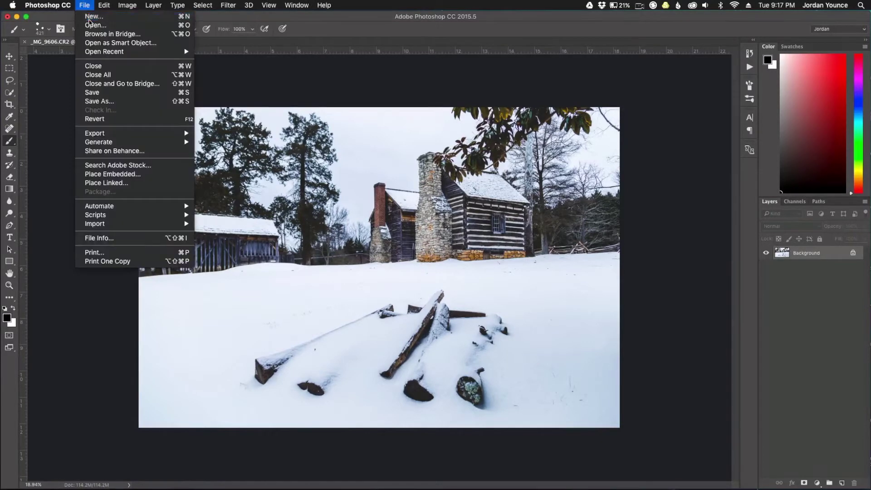
{"action": "left_click", "coordinate": [91, 19]}
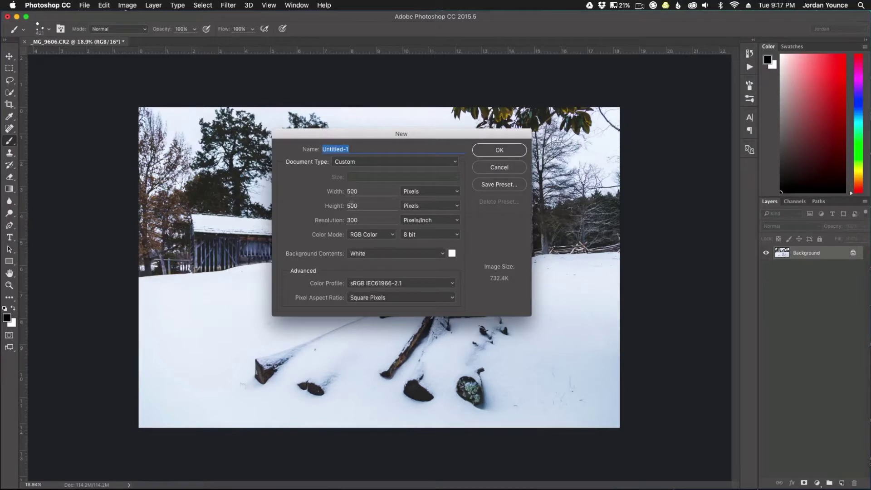
{"action": "left_click", "coordinate": [499, 151]}
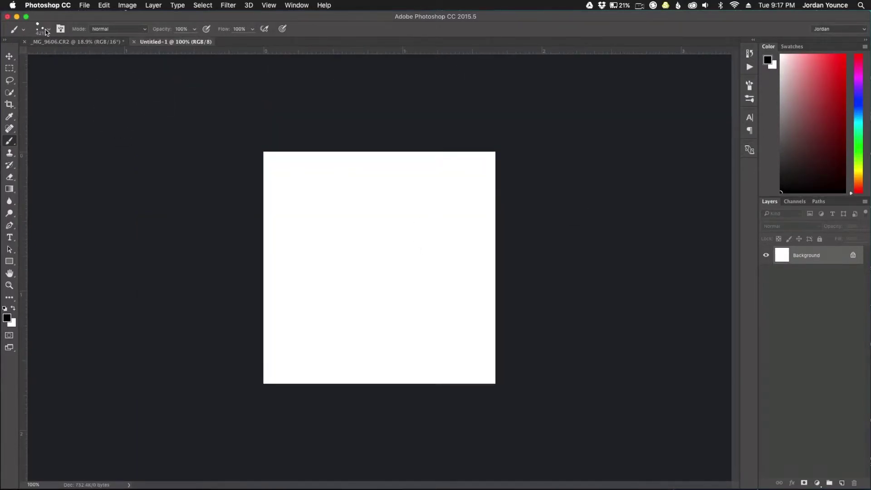
Step: Pick the hard round 41 px brush and enlarge it to 60 px
{"action": "left_click", "coordinate": [45, 31]}
{"action": "left_click", "coordinate": [37, 98]}
{"action": "left_click", "coordinate": [170, 279]}
{"action": "key", "text": "bracketright"}
{"action": "key", "text": "bracketright"}
{"action": "key", "text": "bracketright"}
{"action": "key", "text": "bracketright"}
Step: Paint three black blobs: large top-left, medium lower-right, small lower-left
{"action": "left_click", "coordinate": [322, 196]}
{"action": "mouse_move", "coordinate": [322, 196]}
{"action": "left_mouse_down"}
{"action": "mouse_move", "coordinate": [323, 216]}
{"action": "mouse_move", "coordinate": [301, 189]}
{"action": "mouse_move", "coordinate": [331, 194]}
{"action": "mouse_move", "coordinate": [335, 180]}
{"action": "left_mouse_up"}
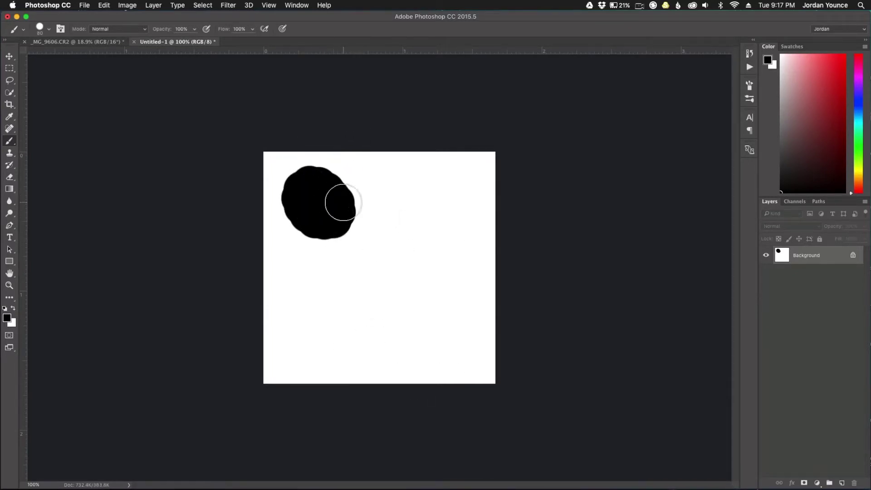
{"action": "left_click_drag", "start_coordinate": [451, 313], "coordinate": [449, 321]}
{"action": "key", "text": "bracketleft"}
{"action": "key", "text": "bracketleft"}
{"action": "key", "text": "bracketleft"}
{"action": "left_click_drag", "start_coordinate": [317, 333], "coordinate": [313, 338]}
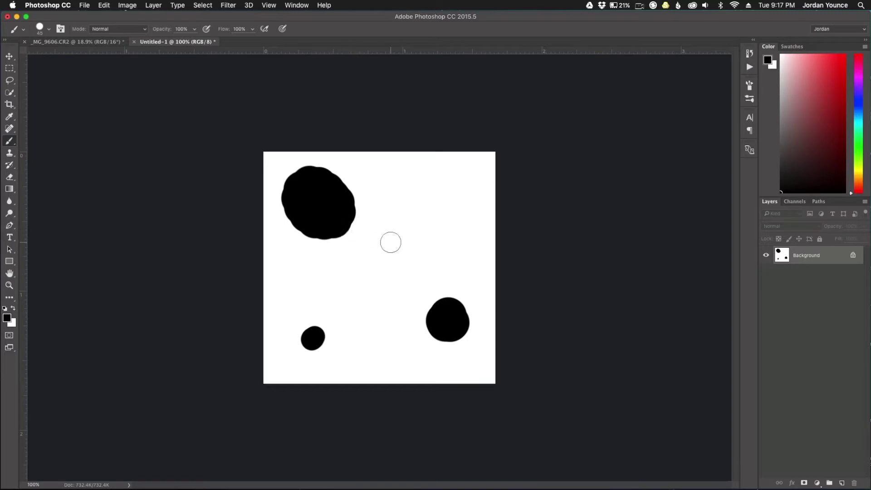
{"action": "left_click", "coordinate": [104, 5]}
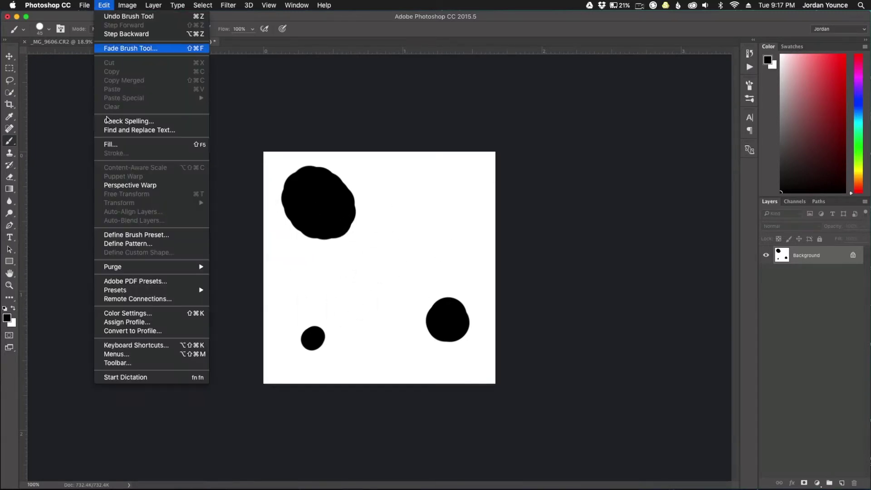
Step: Define the blobs as brush preset 'Snow', then return to the _MG_9606.CR2 photo
{"action": "left_click", "coordinate": [125, 234]}
{"action": "type", "text": "Snow"}
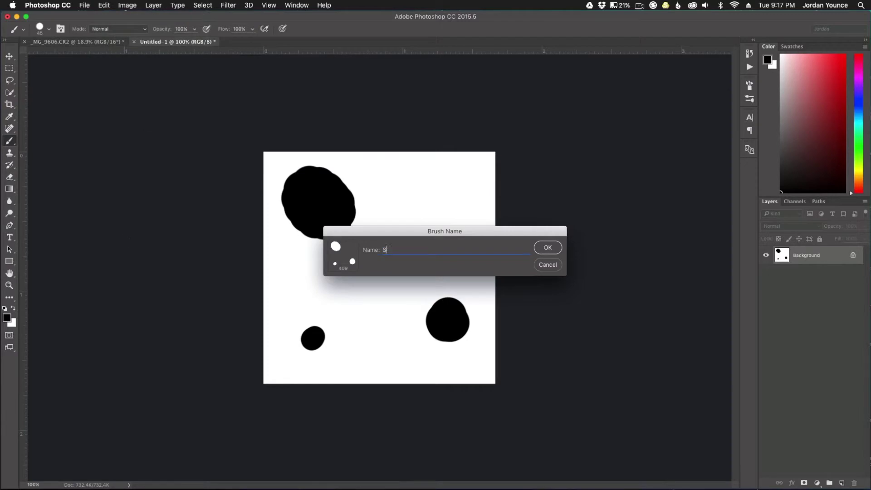
{"action": "left_click", "coordinate": [544, 247]}
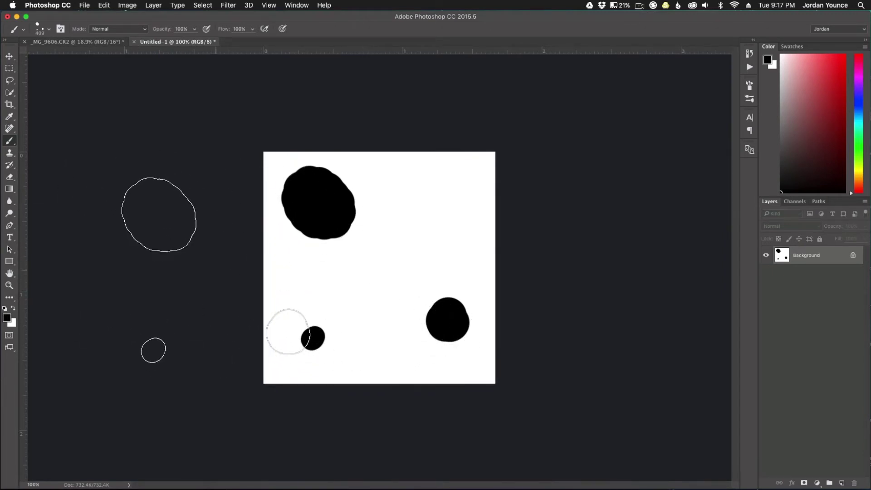
{"action": "left_click", "coordinate": [75, 41]}
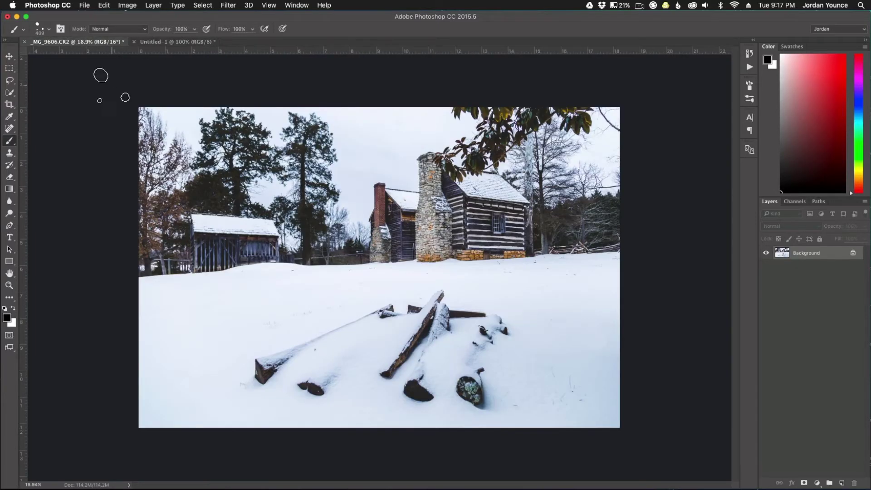
Step: Add an empty Layer 1 above the photo, undoing a test stroke of the Snow brush
{"action": "left_click", "coordinate": [842, 483]}
{"action": "mouse_move", "coordinate": [333, 197]}
{"action": "left_mouse_down"}
{"action": "mouse_move", "coordinate": [315, 264]}
{"action": "mouse_move", "coordinate": [398, 294]}
{"action": "mouse_move", "coordinate": [424, 283]}
{"action": "mouse_move", "coordinate": [352, 178]}
{"action": "mouse_move", "coordinate": [276, 190]}
{"action": "mouse_move", "coordinate": [255, 290]}
{"action": "mouse_move", "coordinate": [364, 334]}
{"action": "mouse_move", "coordinate": [475, 291]}
{"action": "mouse_move", "coordinate": [396, 175]}
{"action": "mouse_move", "coordinate": [303, 257]}
{"action": "mouse_move", "coordinate": [363, 260]}
{"action": "left_mouse_up"}
{"action": "key", "text": "super+z"}
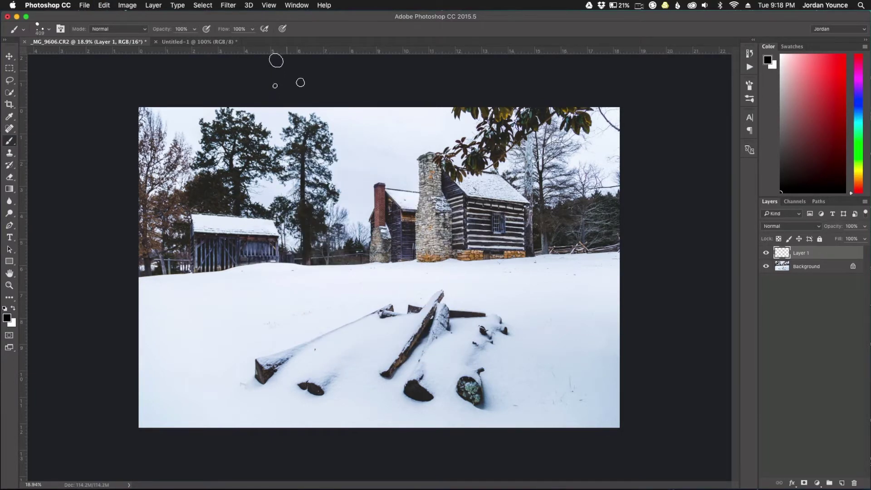
Step: Set the Snow brush spacing to 36% in the full Brush settings panel
{"action": "left_click", "coordinate": [300, 6]}
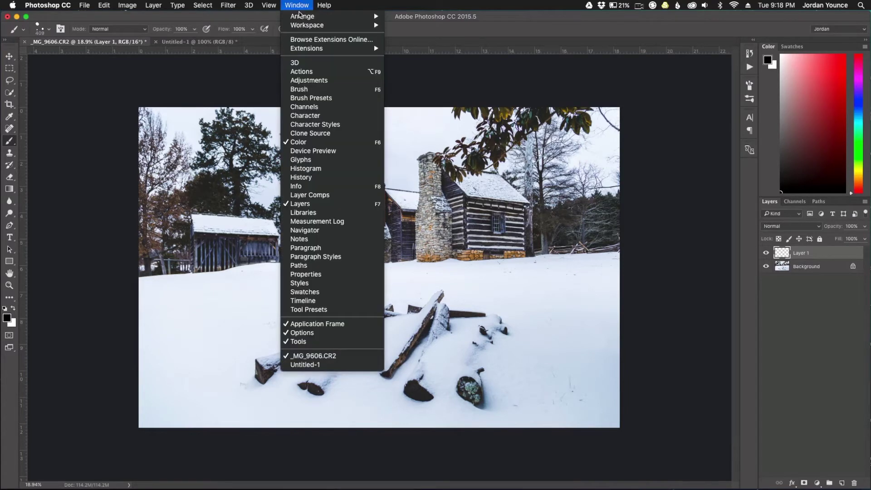
{"action": "left_click", "coordinate": [309, 98]}
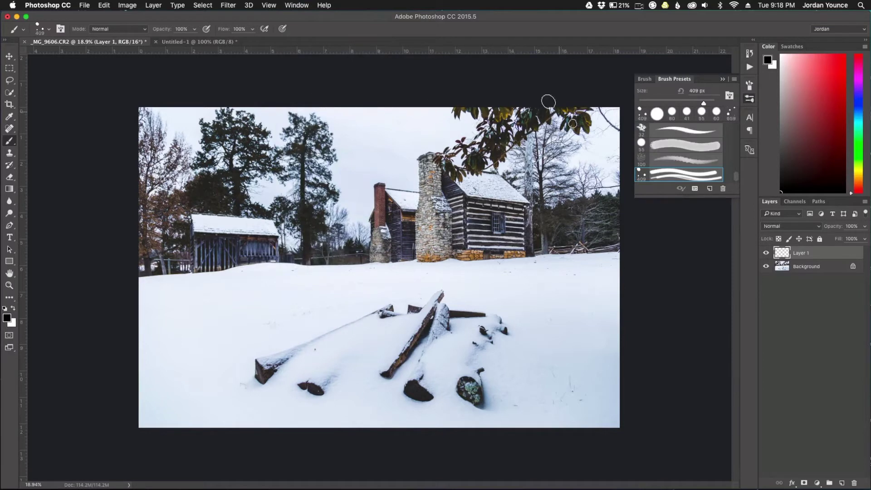
{"action": "left_click", "coordinate": [646, 81]}
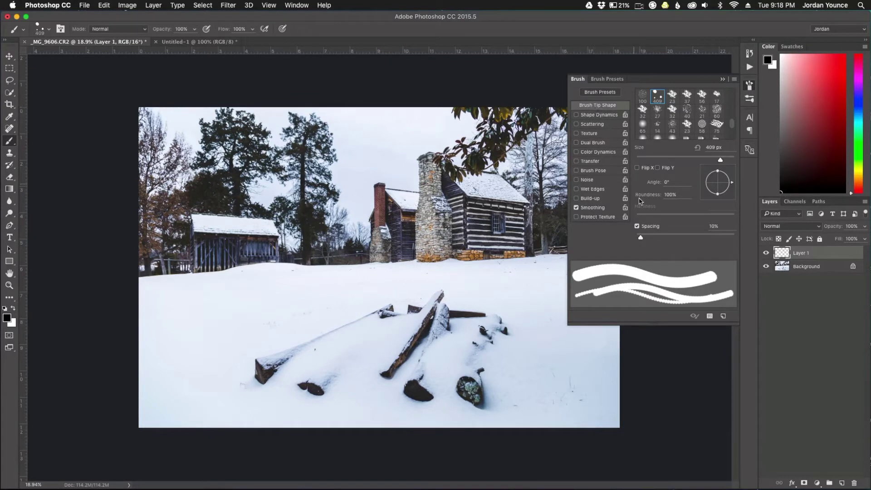
{"action": "left_click_drag", "start_coordinate": [640, 240], "coordinate": [653, 239]}
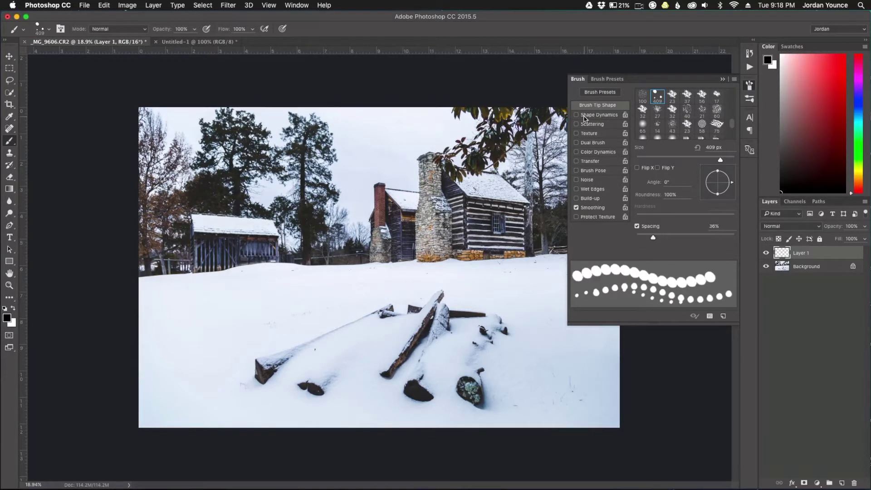
Step: Enable Shape Dynamics: Size Jitter 100%, Angle Jitter 100%, Roundness Jitter 64%, Minimum Roundness 25%
{"action": "left_click", "coordinate": [584, 116]}
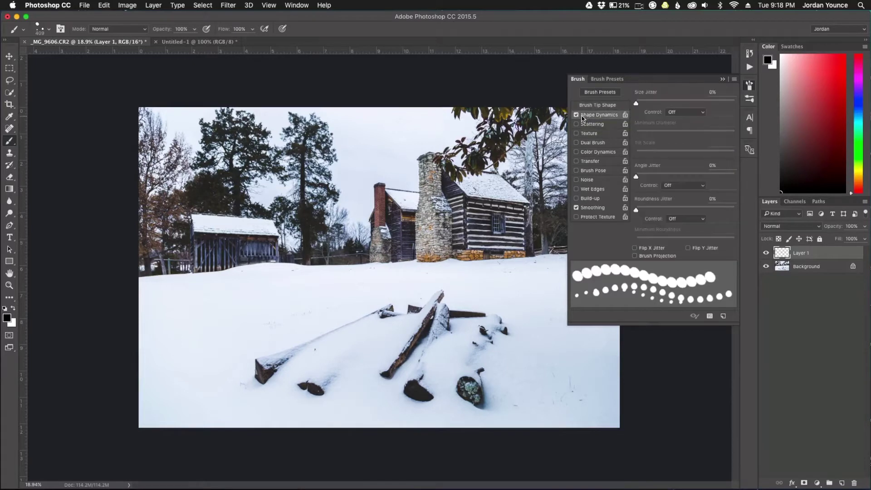
{"action": "left_click_drag", "start_coordinate": [638, 107], "coordinate": [744, 109]}
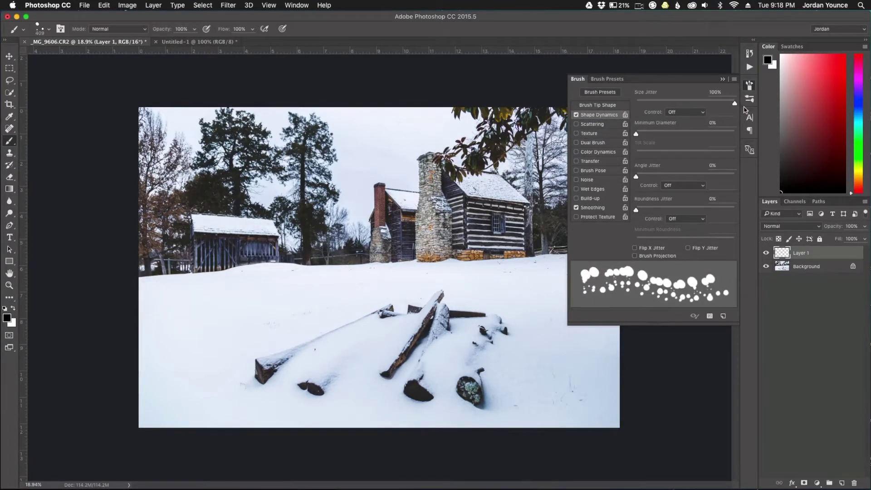
{"action": "left_click_drag", "start_coordinate": [636, 176], "coordinate": [746, 177]}
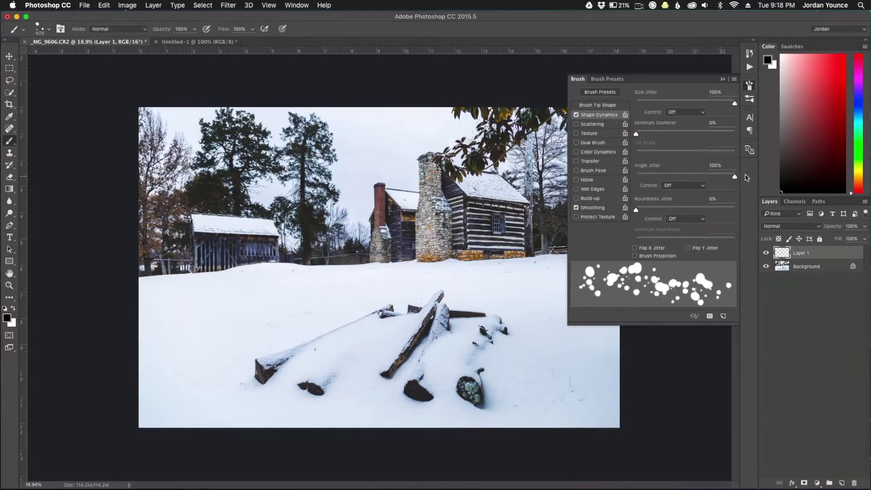
{"action": "mouse_move", "coordinate": [636, 210]}
{"action": "left_mouse_down"}
{"action": "mouse_move", "coordinate": [738, 209]}
{"action": "mouse_move", "coordinate": [692, 210]}
{"action": "mouse_move", "coordinate": [714, 211]}
{"action": "mouse_move", "coordinate": [693, 211]}
{"action": "mouse_move", "coordinate": [703, 210]}
{"action": "left_mouse_up"}
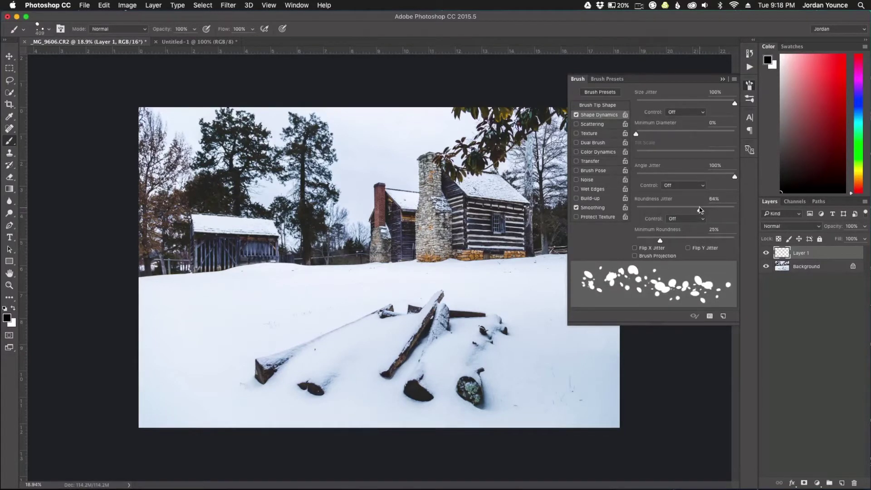
{"action": "left_click", "coordinate": [592, 125]}
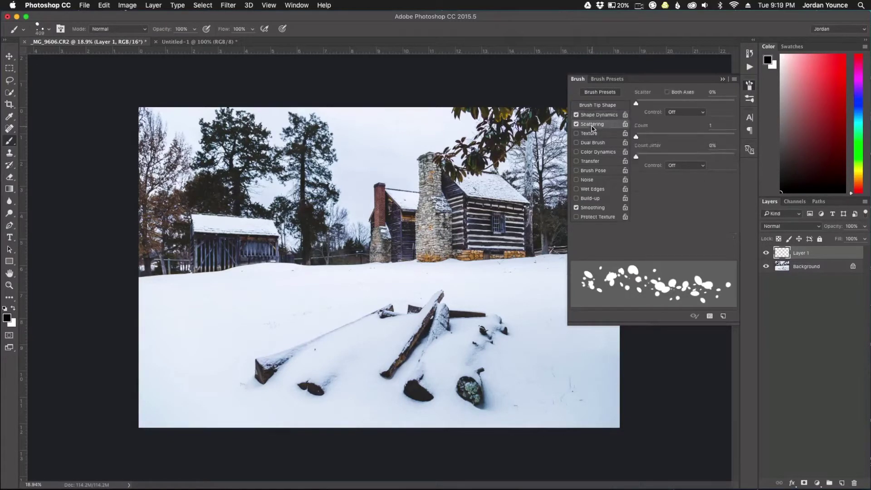
Step: Set Scatter to 1000% and raise Count to 2
{"action": "left_click_drag", "start_coordinate": [635, 104], "coordinate": [744, 104]}
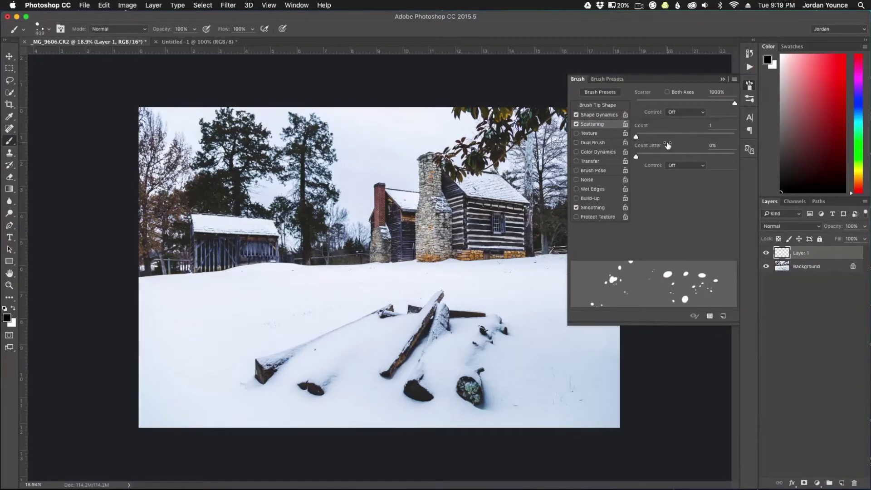
{"action": "mouse_move", "coordinate": [637, 138]}
{"action": "left_mouse_down"}
{"action": "mouse_move", "coordinate": [655, 138]}
{"action": "mouse_move", "coordinate": [645, 138]}
{"action": "left_mouse_up"}
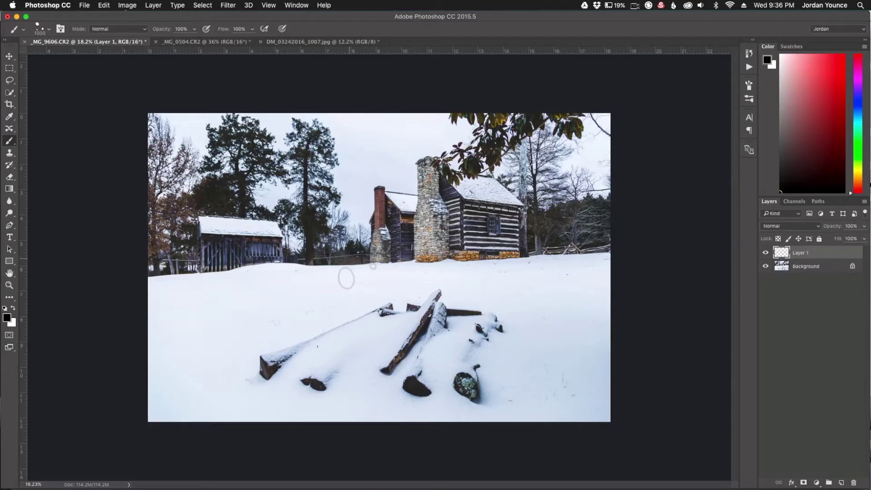
Step: Test-paint black flakes and undo them, then switch to white and shrink the brush to ~175 px
{"action": "key", "text": "bracketleft"}
{"action": "key", "text": "bracketleft"}
{"action": "key", "text": "bracketleft"}
{"action": "key", "text": "bracketleft"}
{"action": "key", "text": "bracketleft"}
{"action": "mouse_move", "coordinate": [247, 254]}
{"action": "left_mouse_down"}
{"action": "mouse_move", "coordinate": [300, 303]}
{"action": "mouse_move", "coordinate": [218, 353]}
{"action": "mouse_move", "coordinate": [354, 226]}
{"action": "mouse_move", "coordinate": [336, 385]}
{"action": "left_mouse_up"}
{"action": "mouse_move", "coordinate": [390, 318]}
{"action": "left_mouse_down"}
{"action": "mouse_move", "coordinate": [399, 354]}
{"action": "mouse_move", "coordinate": [477, 272]}
{"action": "mouse_move", "coordinate": [558, 290]}
{"action": "left_mouse_up"}
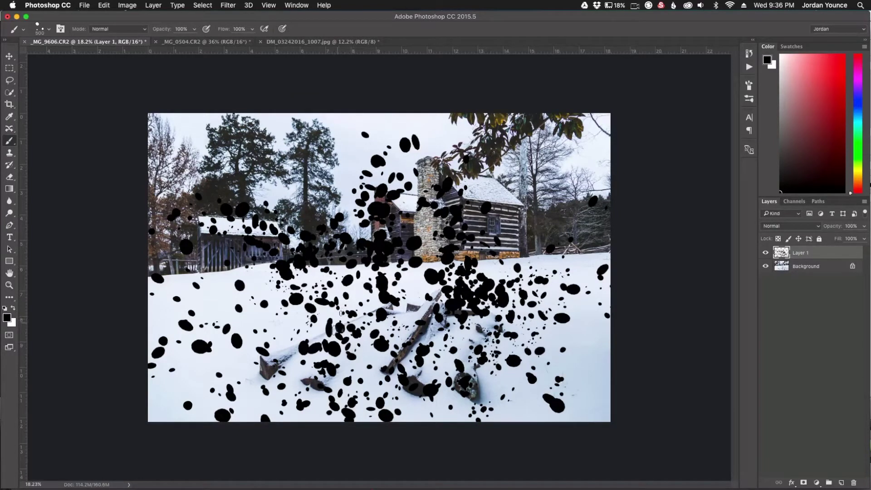
{"action": "key", "text": "super+z"}
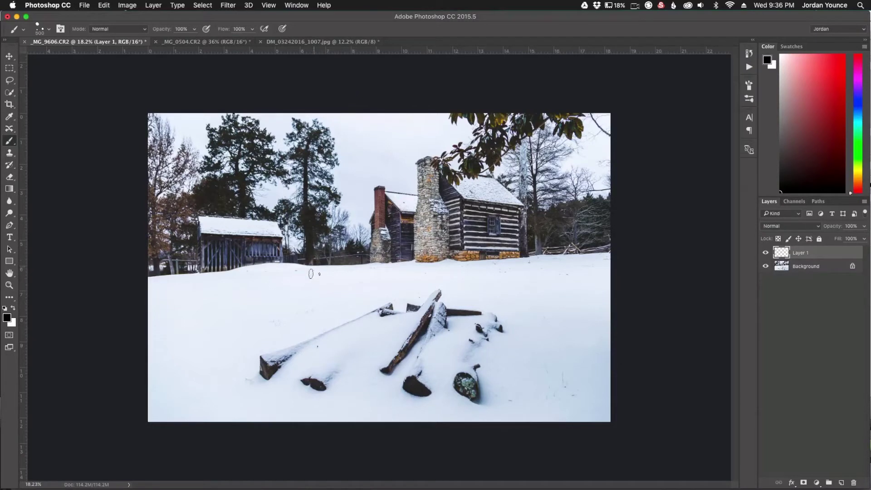
{"action": "key", "text": "x"}
{"action": "key", "text": "x"}
{"action": "key", "text": "x"}
{"action": "key", "text": "bracketleft"}
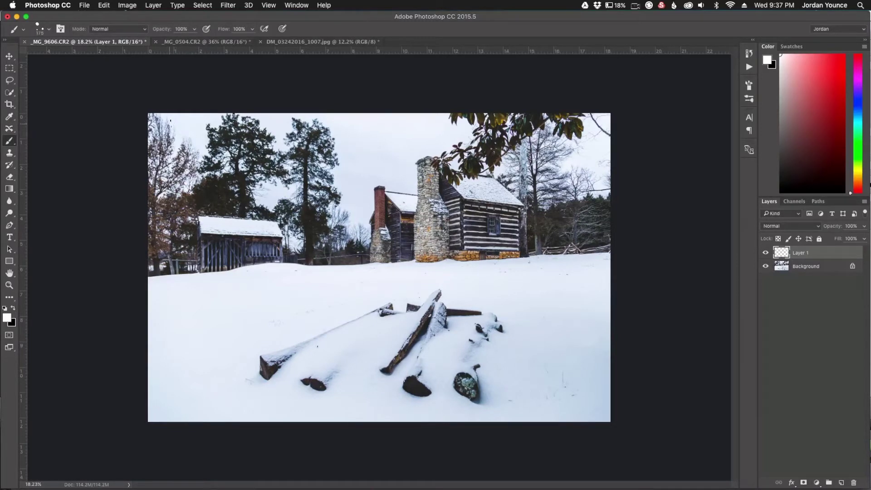
Step: Paint white snow speckles down the left edge and over the shed and trees
{"action": "mouse_move", "coordinate": [169, 123]}
{"action": "left_mouse_down"}
{"action": "mouse_move", "coordinate": [186, 254]}
{"action": "mouse_move", "coordinate": [182, 377]}
{"action": "mouse_move", "coordinate": [202, 418]}
{"action": "left_mouse_up"}
{"action": "key", "text": "super+z"}
{"action": "left_click_drag", "start_coordinate": [174, 126], "coordinate": [192, 381]}
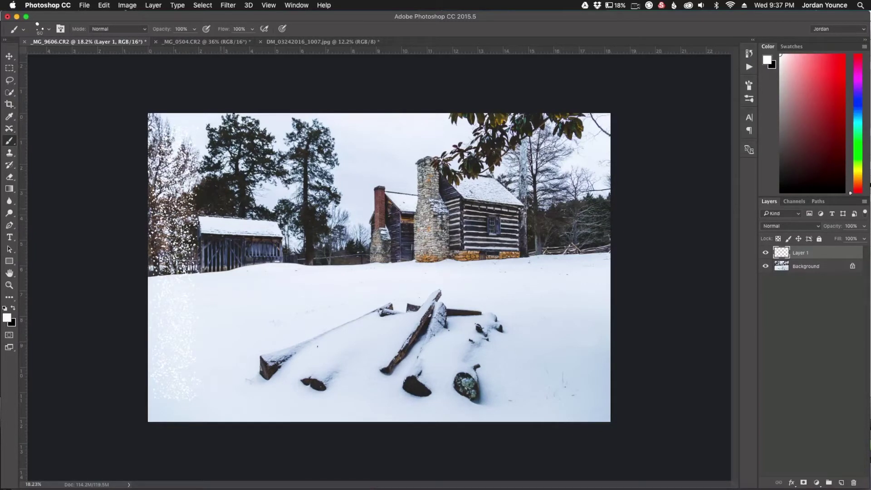
{"action": "left_click_drag", "start_coordinate": [223, 139], "coordinate": [213, 413]}
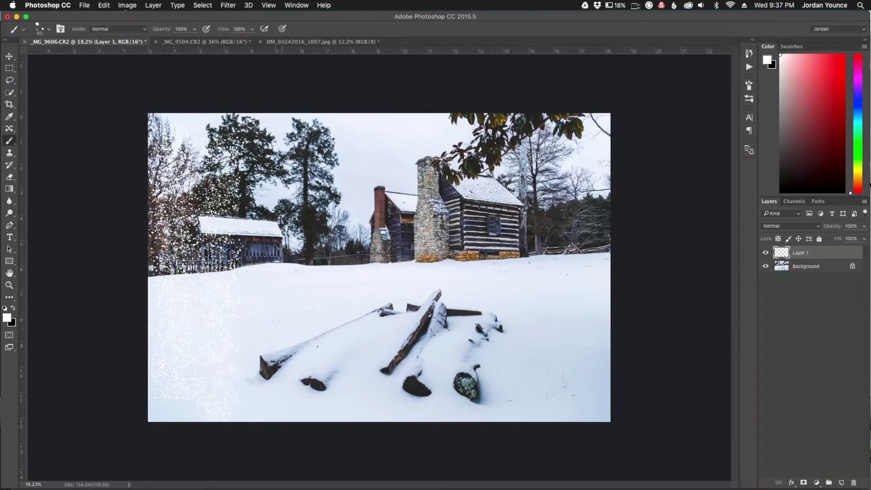
{"action": "left_click_drag", "start_coordinate": [276, 134], "coordinate": [265, 417]}
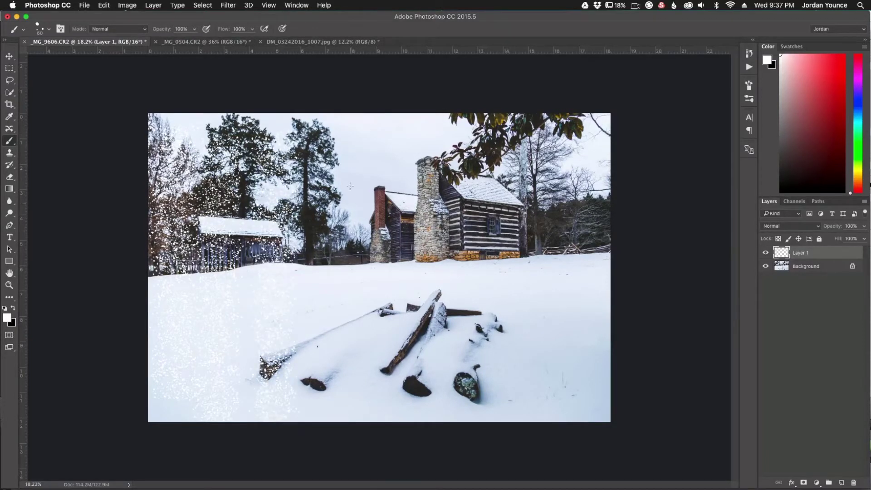
{"action": "left_click_drag", "start_coordinate": [308, 132], "coordinate": [324, 385]}
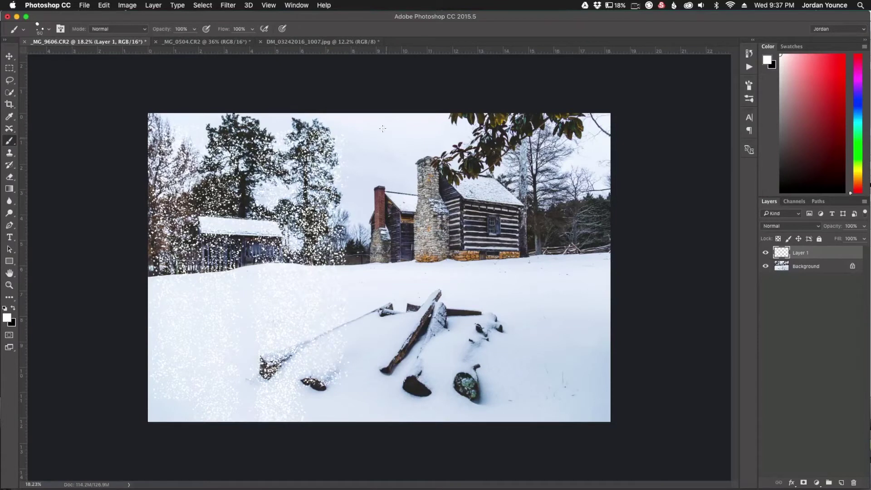
Step: Extend the speckles over the chimney, cabin and right-side trees to the bottom-right corner
{"action": "mouse_move", "coordinate": [376, 145]}
{"action": "left_mouse_down"}
{"action": "mouse_move", "coordinate": [386, 372]}
{"action": "mouse_move", "coordinate": [379, 415]}
{"action": "left_mouse_up"}
{"action": "left_click_drag", "start_coordinate": [429, 154], "coordinate": [424, 387]}
{"action": "left_click_drag", "start_coordinate": [483, 130], "coordinate": [492, 420]}
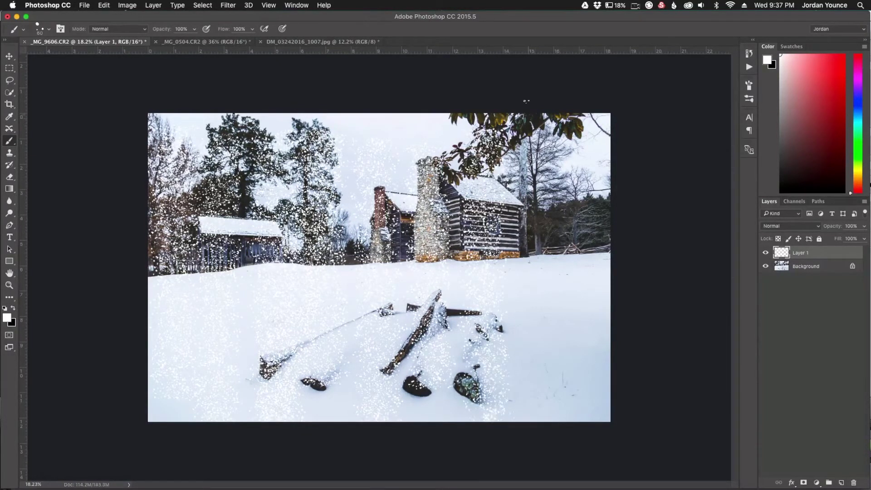
{"action": "left_click_drag", "start_coordinate": [540, 121], "coordinate": [546, 419]}
{"action": "left_click_drag", "start_coordinate": [585, 133], "coordinate": [582, 423]}
{"action": "left_click", "coordinate": [590, 410]}
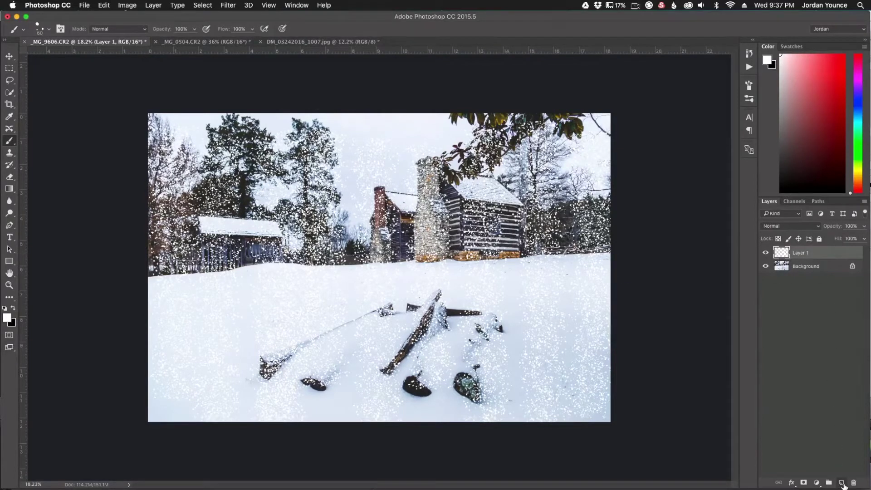
Step: Add Layer 2, enlarge the brush to 500 px and dab large flakes across the snow field
{"action": "left_click", "coordinate": [841, 482]}
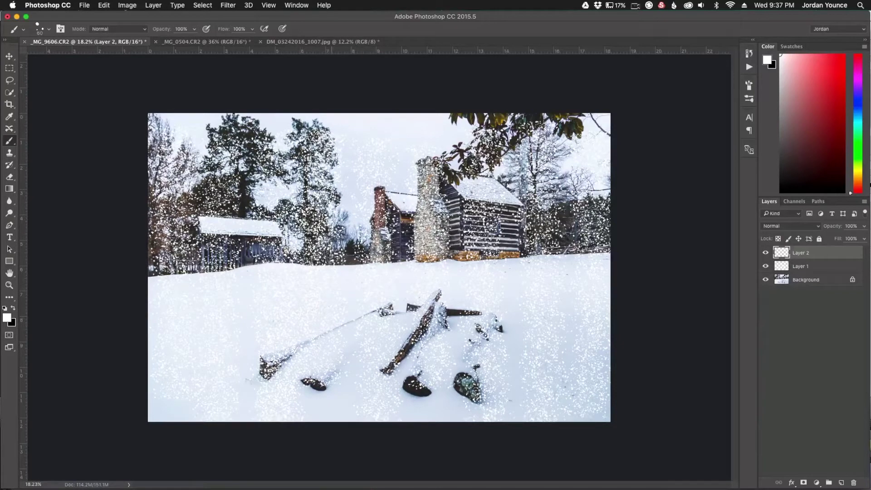
{"action": "key", "text": "bracketright"}
{"action": "key", "text": "bracketright"}
{"action": "key", "text": "bracketright"}
{"action": "key", "text": "bracketright"}
{"action": "left_click", "coordinate": [242, 268]}
{"action": "left_click", "coordinate": [289, 288]}
{"action": "left_click", "coordinate": [312, 294]}
{"action": "left_click", "coordinate": [262, 330]}
{"action": "left_click", "coordinate": [242, 333]}
{"action": "left_click", "coordinate": [324, 381]}
Step: Dab large snowflakes near the magnolia and cabin
{"action": "left_click", "coordinate": [462, 149]}
{"action": "left_click", "coordinate": [483, 161]}
{"action": "left_click", "coordinate": [503, 240]}
{"action": "left_click", "coordinate": [538, 310]}
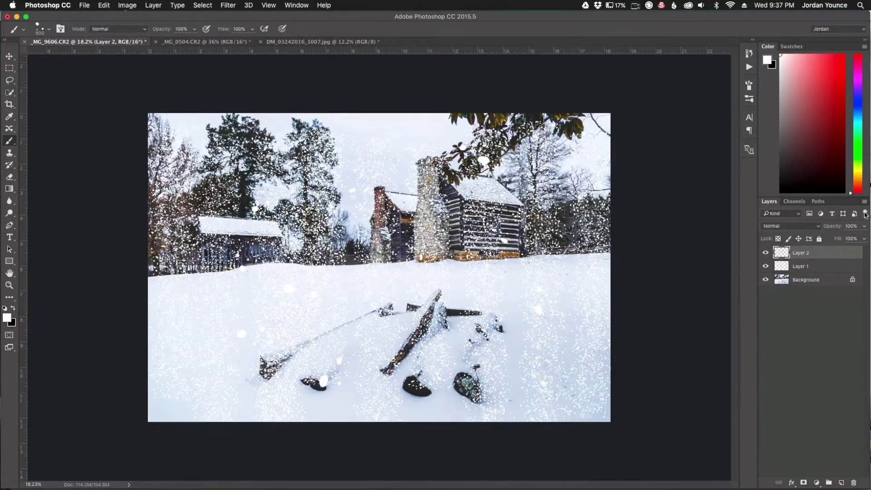
Step: With Layer 1 hidden, add flakes at the chimney, logs, upper-left sky and right trees, then show Layer 1
{"action": "left_click", "coordinate": [765, 266]}
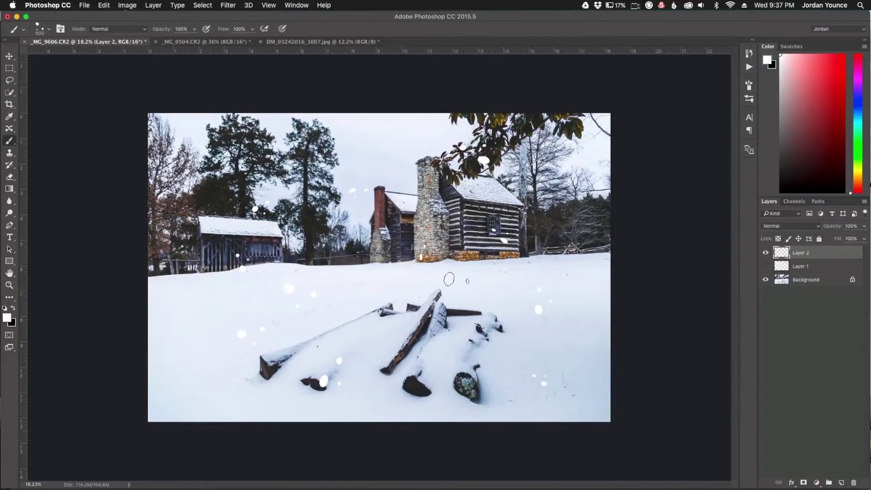
{"action": "left_click", "coordinate": [370, 259]}
{"action": "left_click", "coordinate": [422, 291]}
{"action": "left_click", "coordinate": [182, 361]}
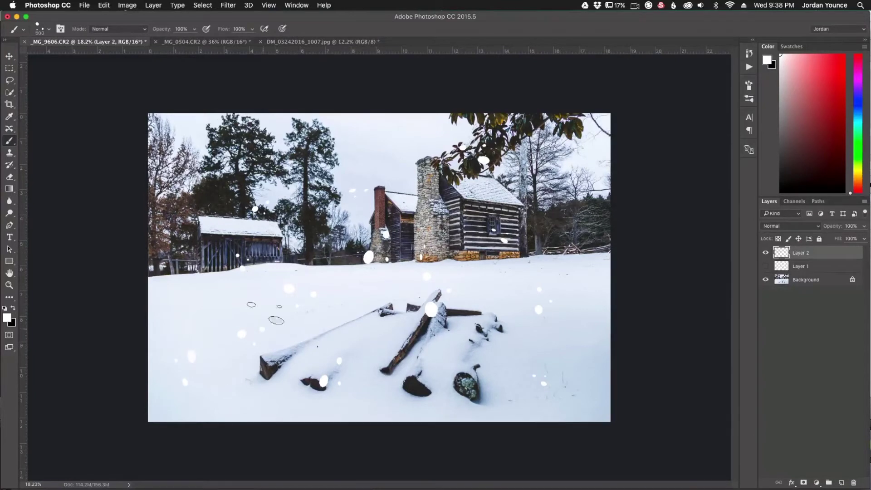
{"action": "left_click", "coordinate": [208, 152]}
{"action": "left_click", "coordinate": [570, 219]}
{"action": "left_click", "coordinate": [571, 242]}
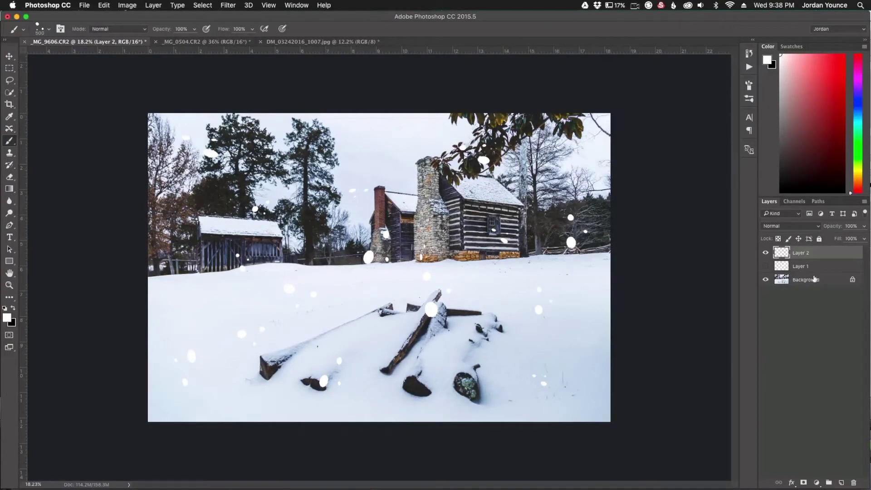
{"action": "left_click", "coordinate": [765, 266]}
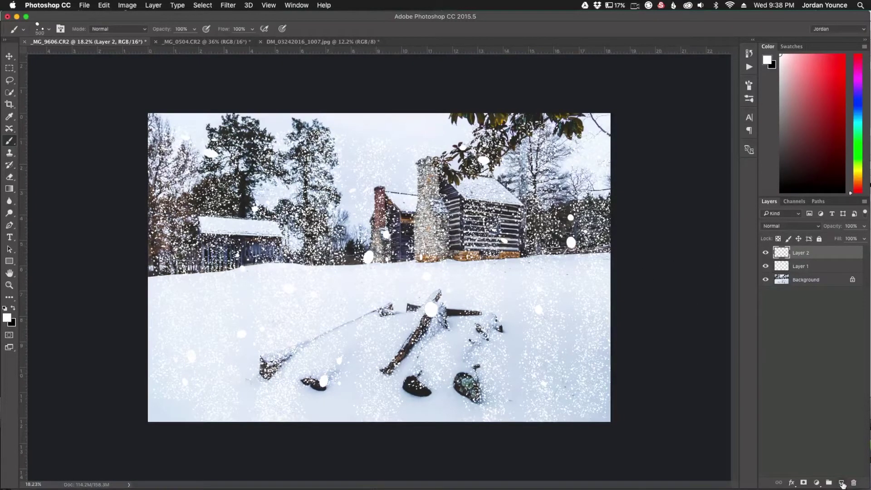
Step: Add Layer 3, set the brush to 1800 px and paint a few very large white blobs
{"action": "left_click", "coordinate": [841, 482]}
{"action": "key", "text": "bracketright"}
{"action": "key", "text": "bracketright"}
{"action": "key", "text": "bracketright"}
{"action": "key", "text": "bracketright"}
{"action": "key", "text": "bracketright"}
{"action": "key", "text": "bracketright"}
{"action": "key", "text": "bracketright"}
{"action": "key", "text": "bracketright"}
{"action": "key", "text": "bracketright"}
{"action": "key", "text": "bracketright"}
{"action": "key", "text": "bracketright"}
{"action": "key", "text": "bracketright"}
{"action": "key", "text": "bracketright"}
{"action": "key", "text": "bracketright"}
{"action": "key", "text": "bracketright"}
{"action": "left_click", "coordinate": [204, 274]}
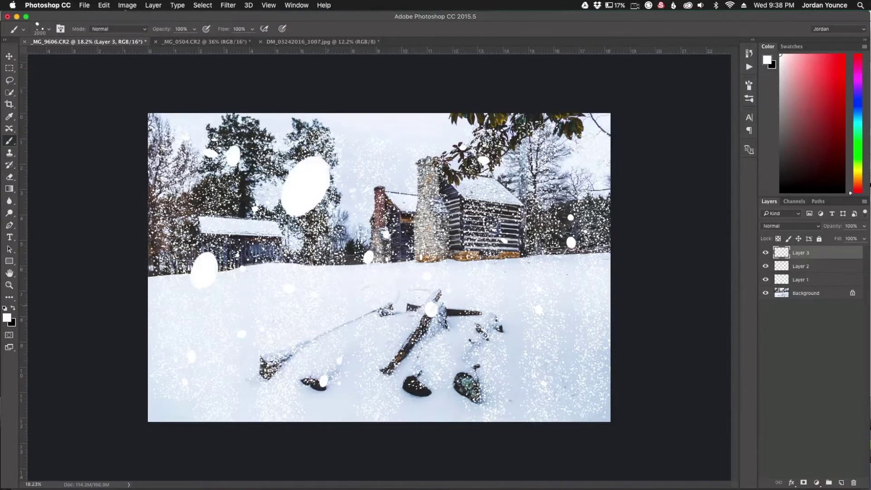
{"action": "left_click", "coordinate": [492, 317]}
{"action": "left_click", "coordinate": [362, 397]}
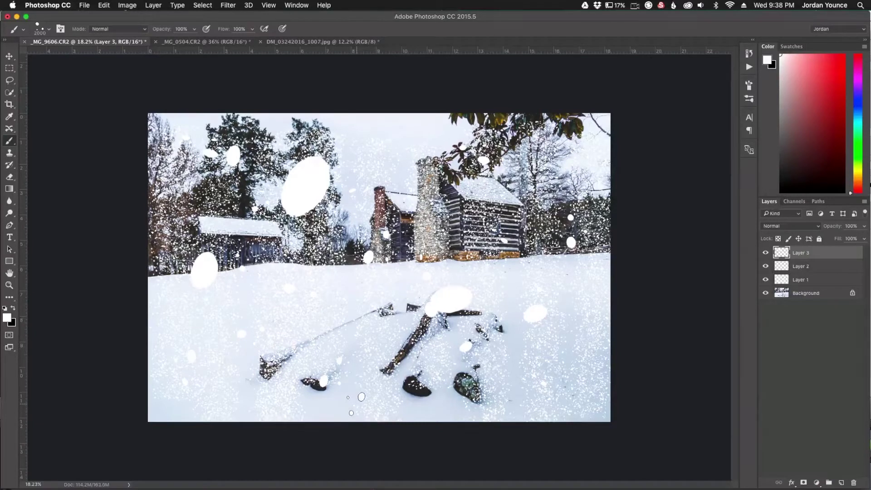
{"action": "left_click", "coordinate": [574, 399]}
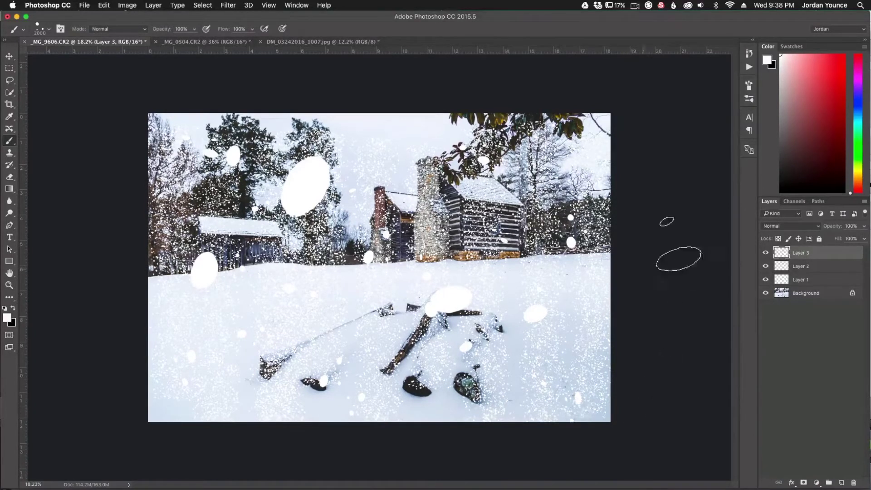
{"action": "left_click", "coordinate": [632, 147]}
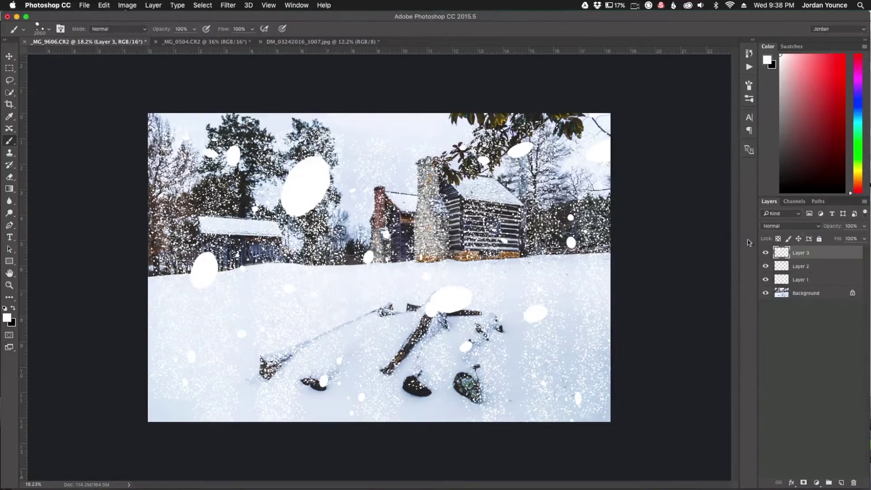
Step: Hide Layers 3 and 2, then select Layer 1 for editing
{"action": "left_click", "coordinate": [765, 253]}
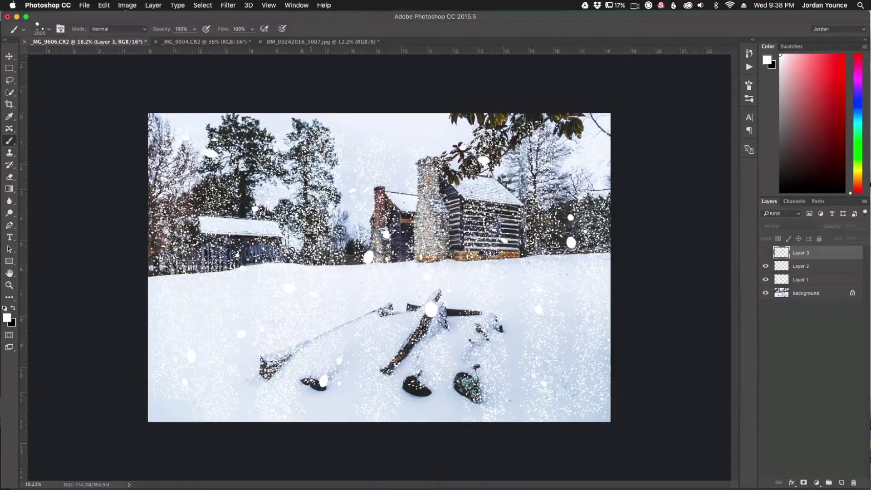
{"action": "left_click", "coordinate": [765, 266]}
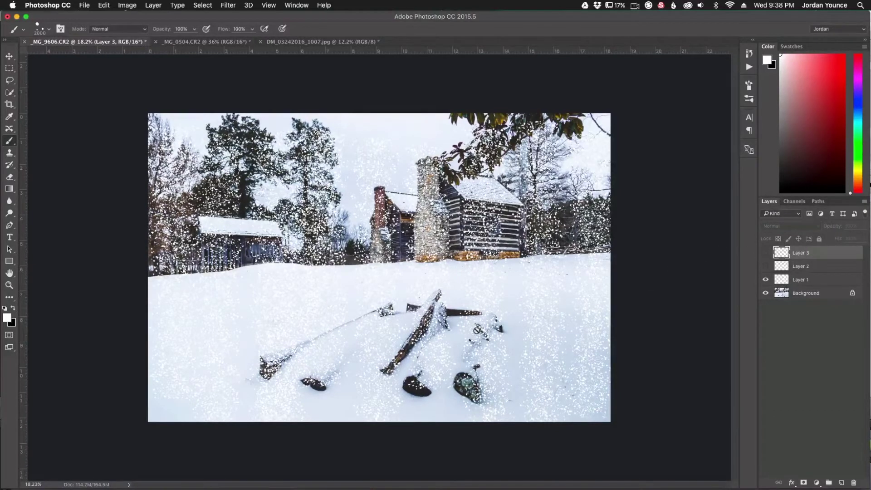
{"action": "left_click", "coordinate": [229, 6]}
{"action": "key", "text": "Escape"}
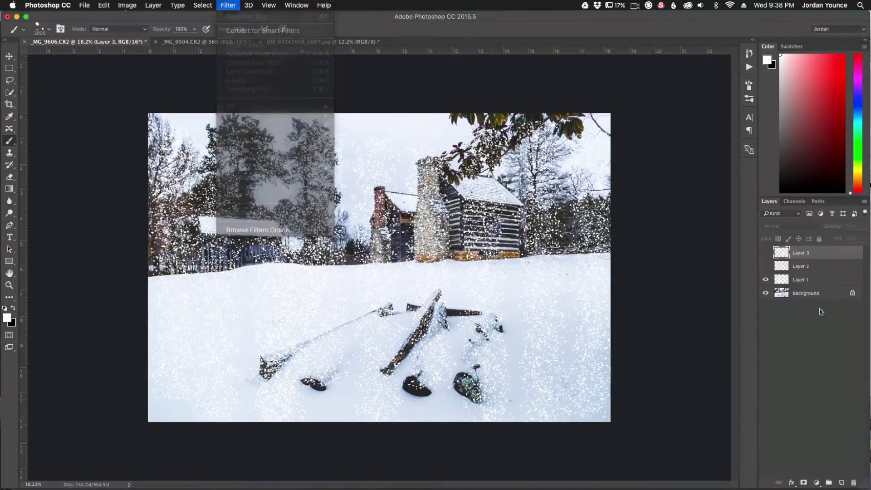
{"action": "left_click", "coordinate": [812, 279]}
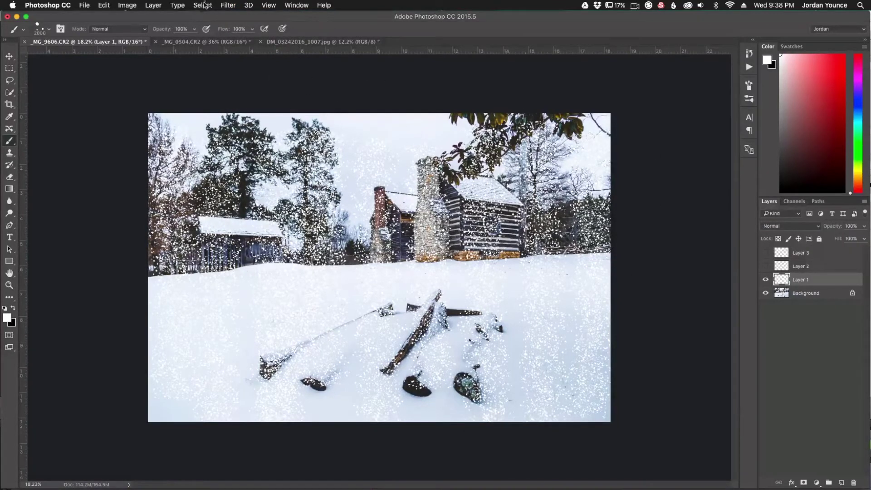
Step: Apply a Gaussian Blur of about 3.6 pixels to Layer 1's fine snow speckles
{"action": "left_click", "coordinate": [227, 6]}
{"action": "mouse_move", "coordinate": [247, 116]}
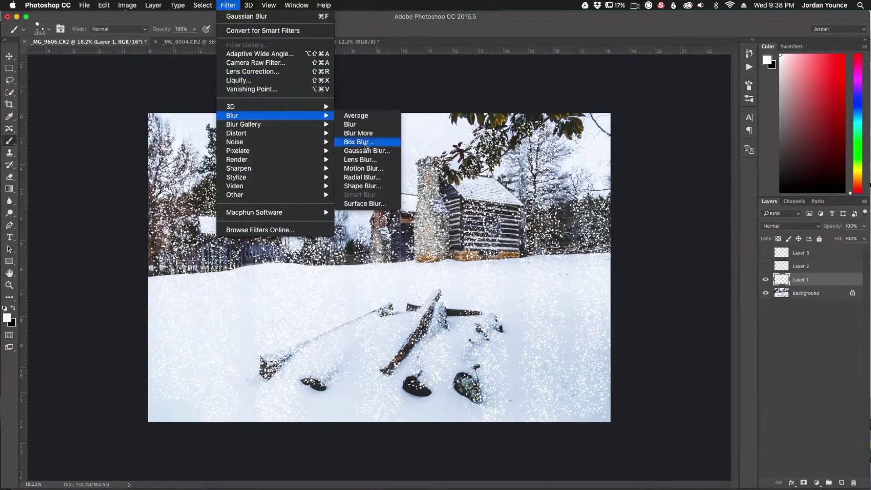
{"action": "left_click", "coordinate": [378, 151]}
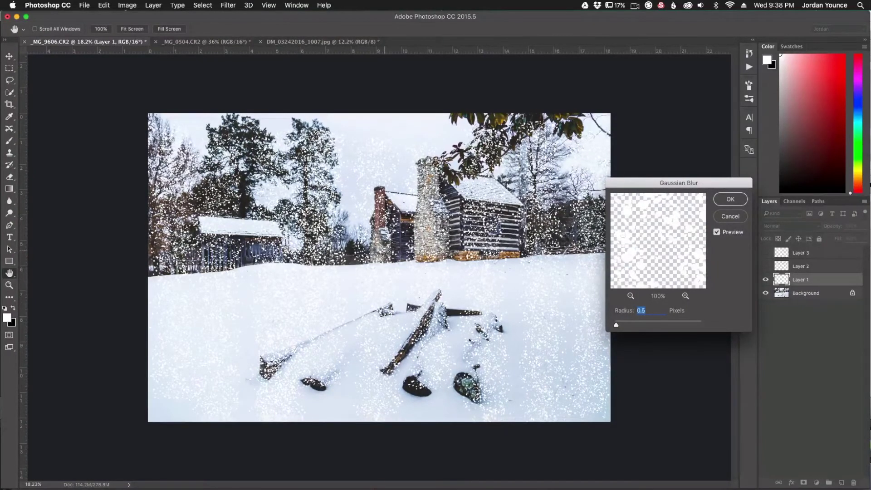
{"action": "scroll", "coordinate": [388, 252], "scroll_direction": "up", "scroll_amount": 3}
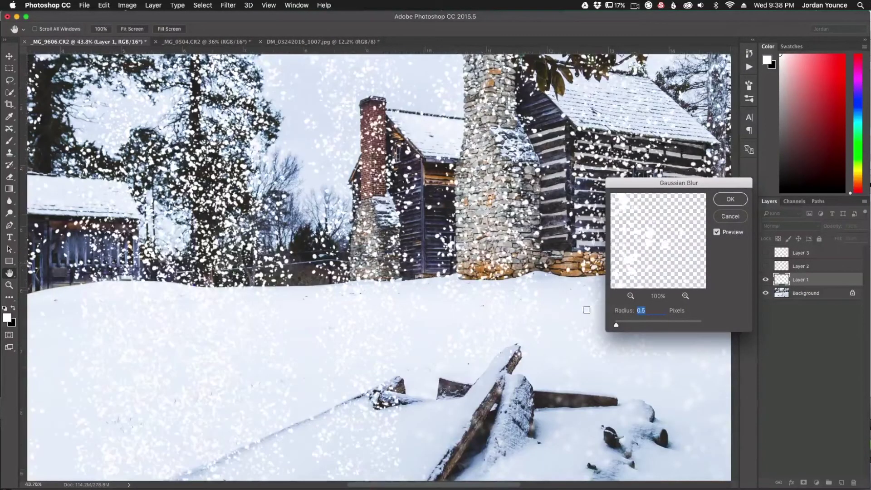
{"action": "left_click_drag", "start_coordinate": [617, 327], "coordinate": [632, 326]}
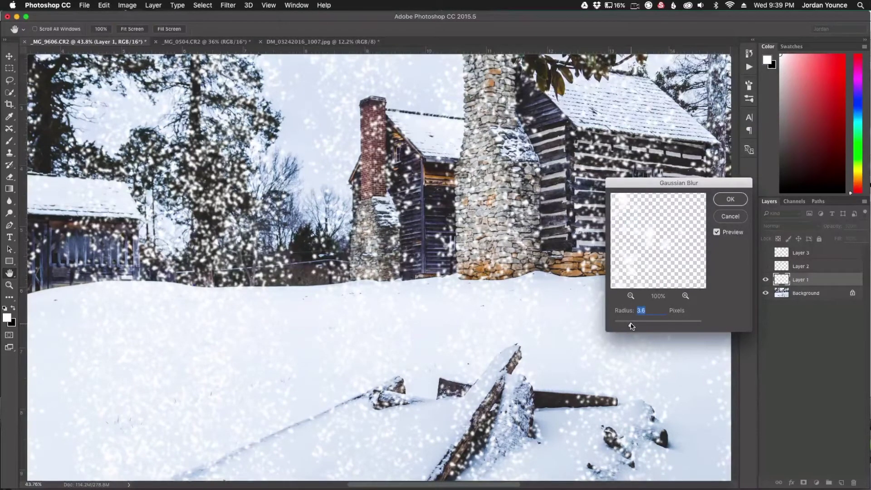
{"action": "key", "text": "Return"}
{"action": "key", "text": "b"}
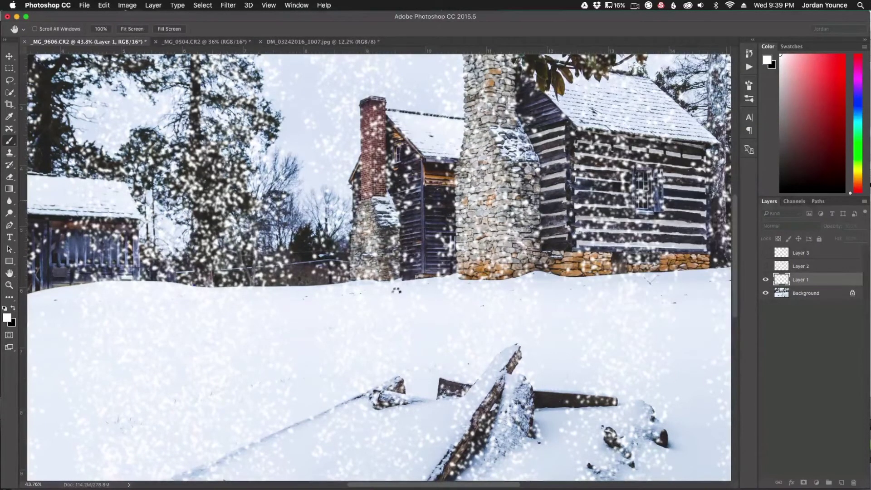
{"action": "scroll", "coordinate": [386, 245], "scroll_direction": "down", "scroll_amount": 5}
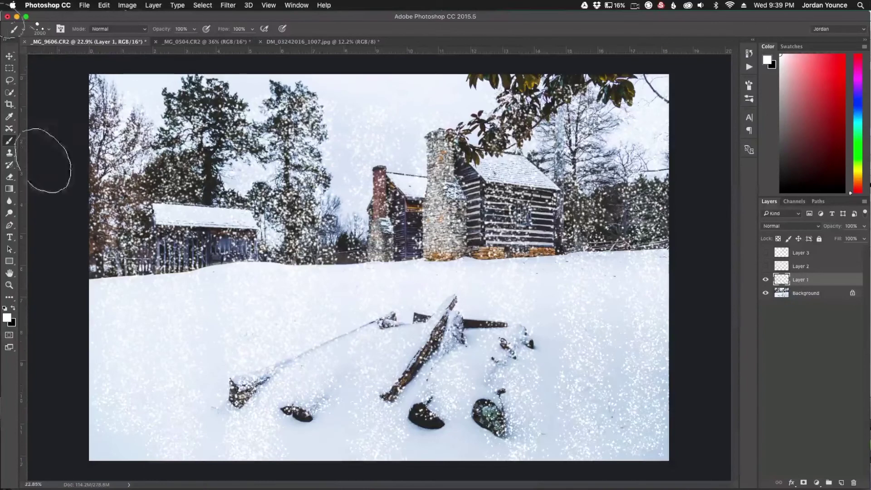
Step: Apply a Motion Blur to Layer 1 at a 77° angle and 40-pixel distance
{"action": "left_click", "coordinate": [9, 56]}
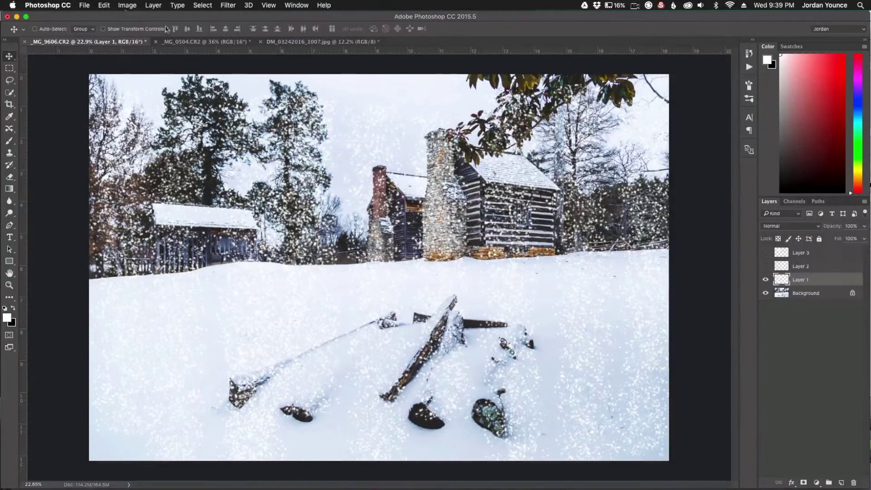
{"action": "left_click", "coordinate": [228, 6]}
{"action": "mouse_move", "coordinate": [245, 116]}
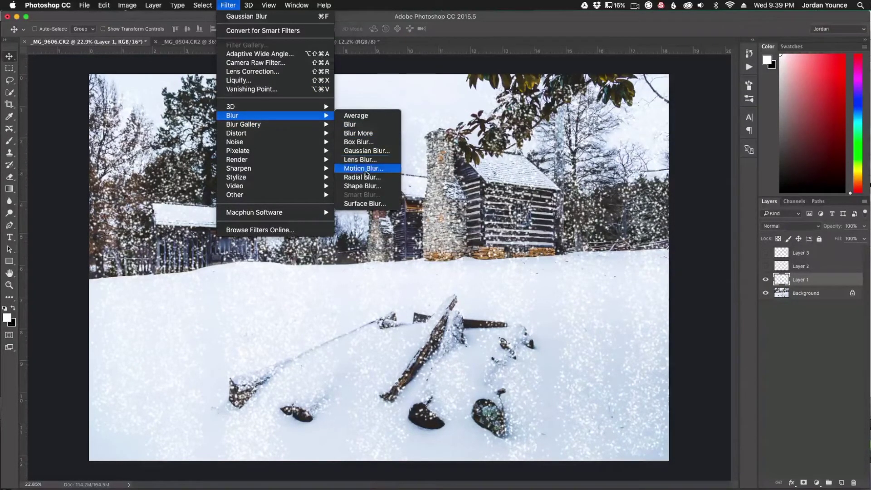
{"action": "left_click", "coordinate": [364, 167]}
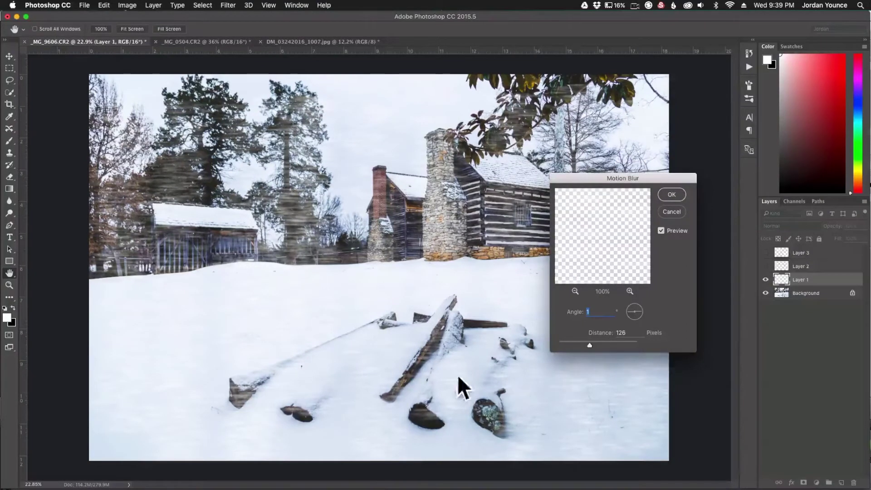
{"action": "left_click_drag", "start_coordinate": [631, 320], "coordinate": [641, 295]}
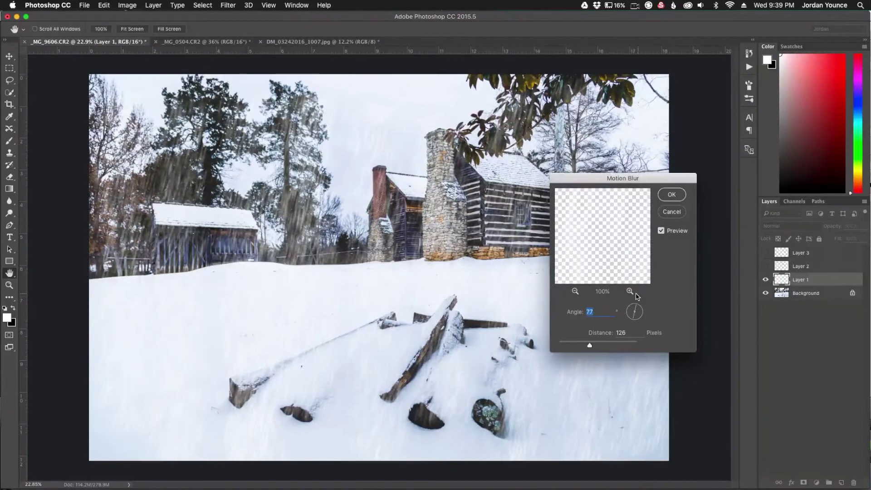
{"action": "left_click_drag", "start_coordinate": [589, 349], "coordinate": [572, 348]}
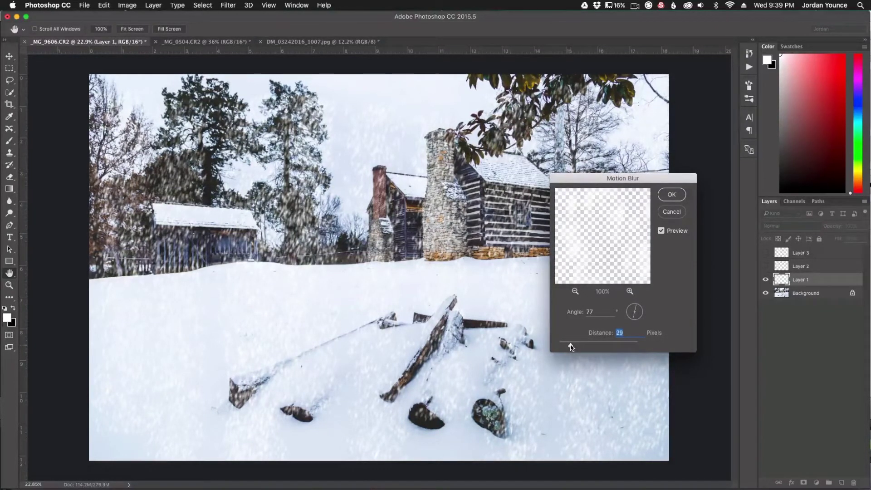
{"action": "left_click_drag", "start_coordinate": [570, 348], "coordinate": [569, 348]}
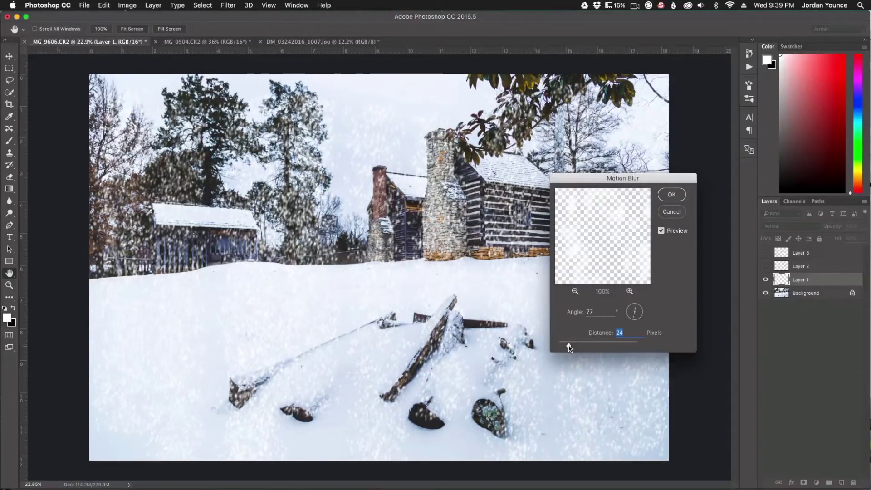
{"action": "left_click_drag", "start_coordinate": [571, 347], "coordinate": [572, 347]}
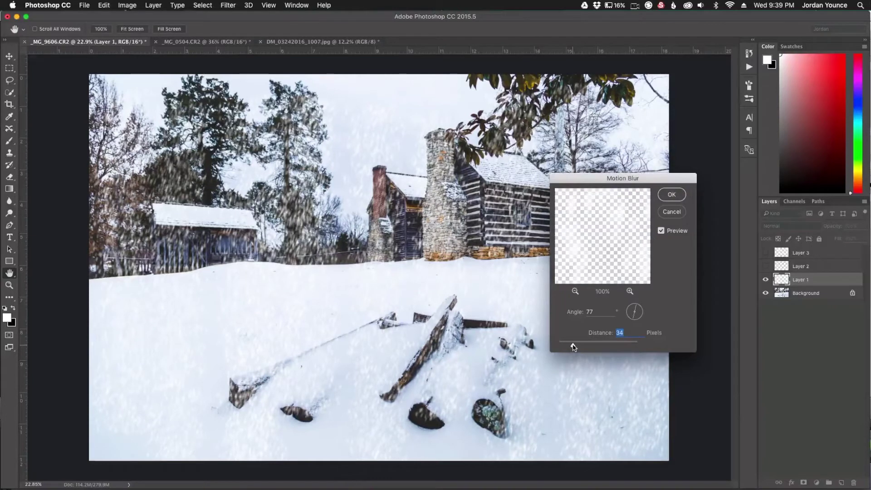
{"action": "left_click_drag", "start_coordinate": [574, 346], "coordinate": [578, 347]}
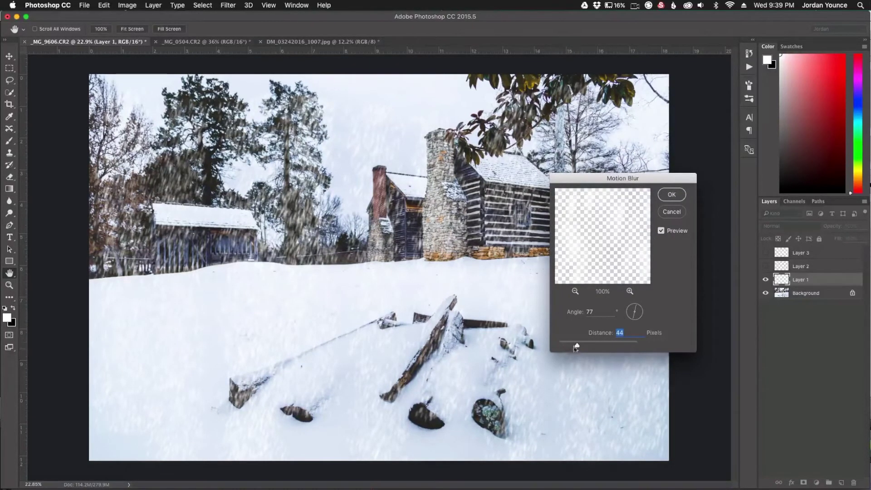
{"action": "left_click_drag", "start_coordinate": [577, 346], "coordinate": [575, 345]}
{"action": "left_click", "coordinate": [669, 196]}
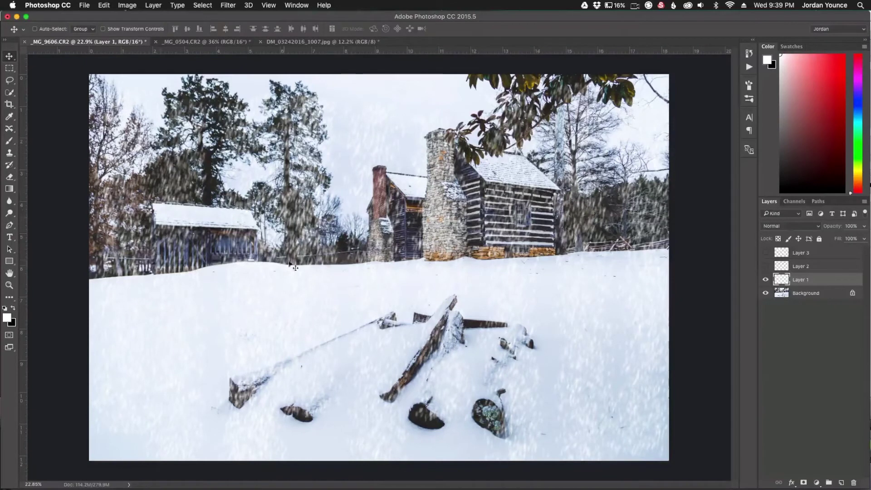
Step: Turn on and select Layer 2, then give it a Gaussian Blur of about 12 px
{"action": "left_click", "coordinate": [765, 266]}
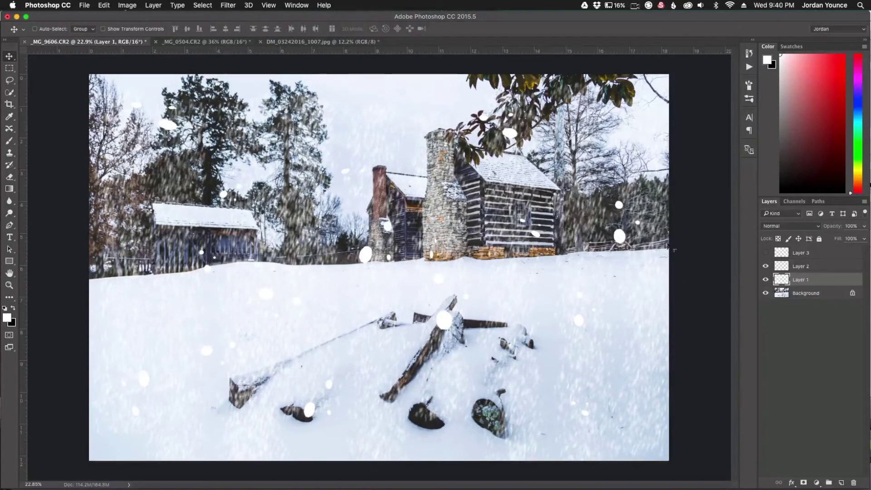
{"action": "left_click", "coordinate": [815, 268]}
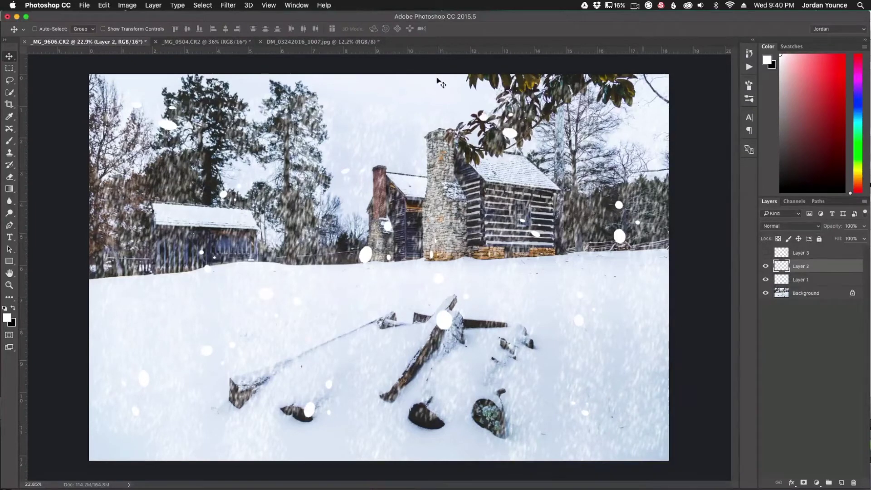
{"action": "left_click", "coordinate": [228, 5]}
{"action": "mouse_move", "coordinate": [245, 120]}
{"action": "left_click", "coordinate": [366, 150]}
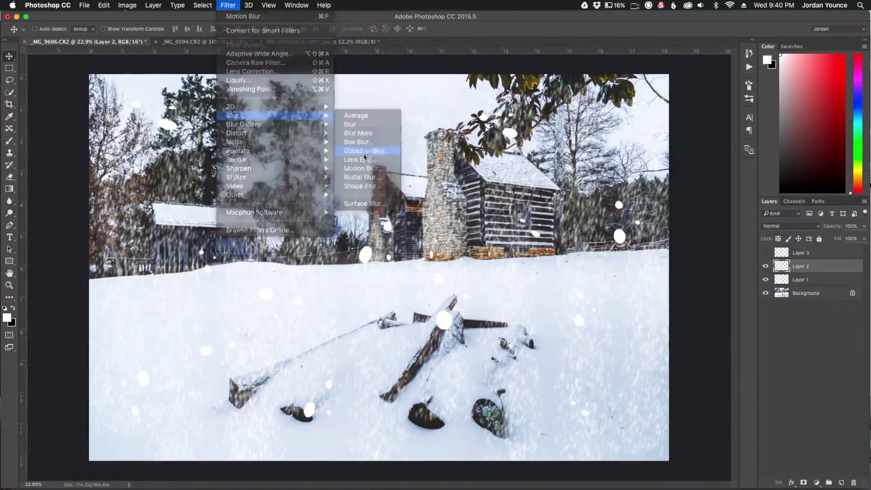
{"action": "left_click_drag", "start_coordinate": [631, 324], "coordinate": [651, 324]}
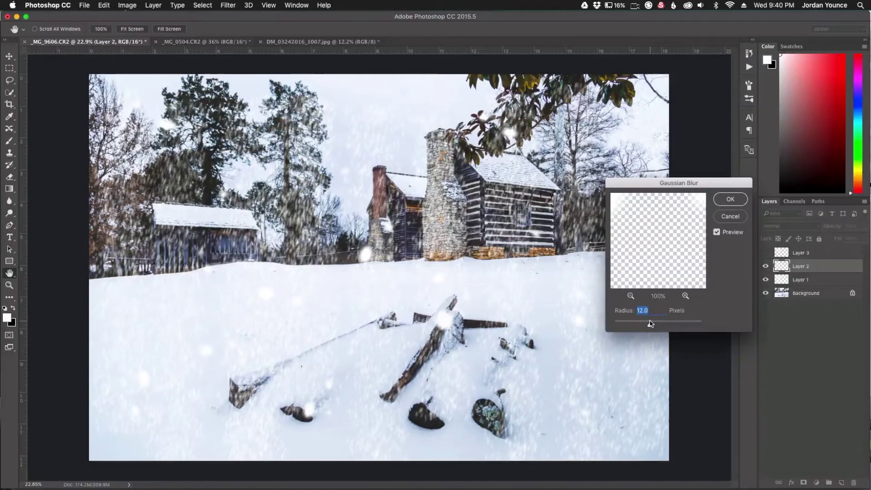
{"action": "left_click", "coordinate": [730, 199]}
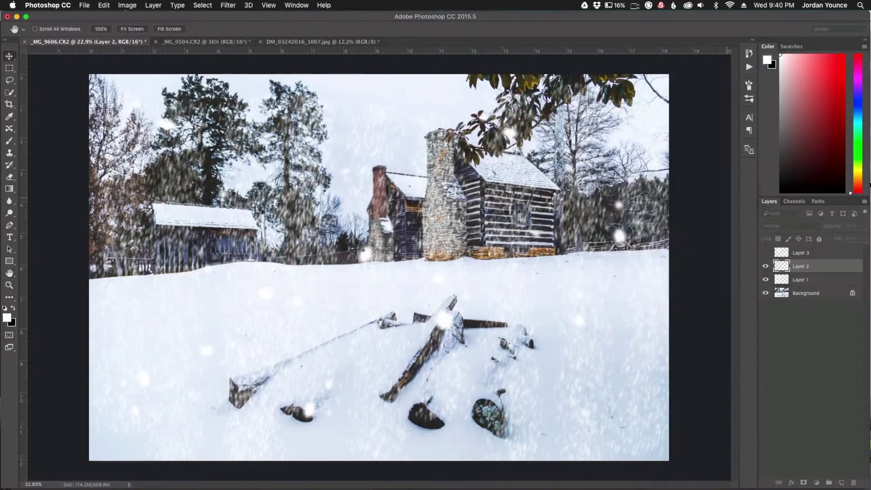
Step: Motion-blur Layer 2 at 77° with a 122 px distance, then select Layer 3
{"action": "left_click", "coordinate": [228, 5]}
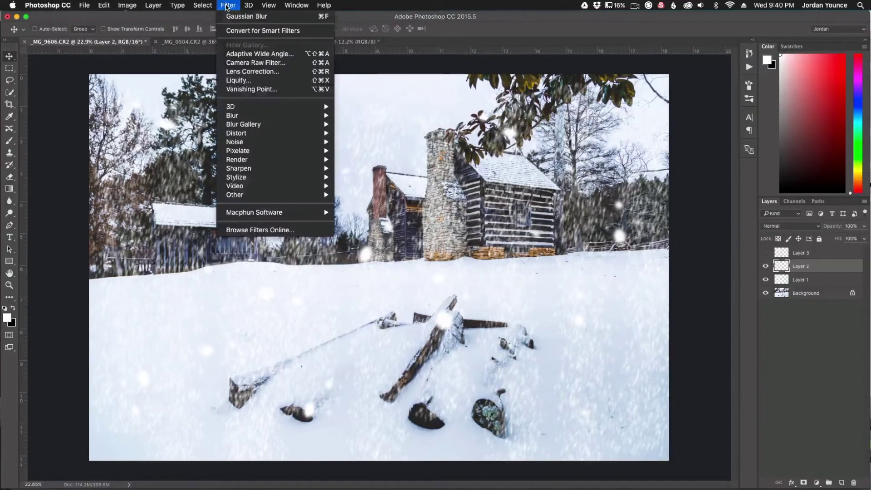
{"action": "mouse_move", "coordinate": [243, 116]}
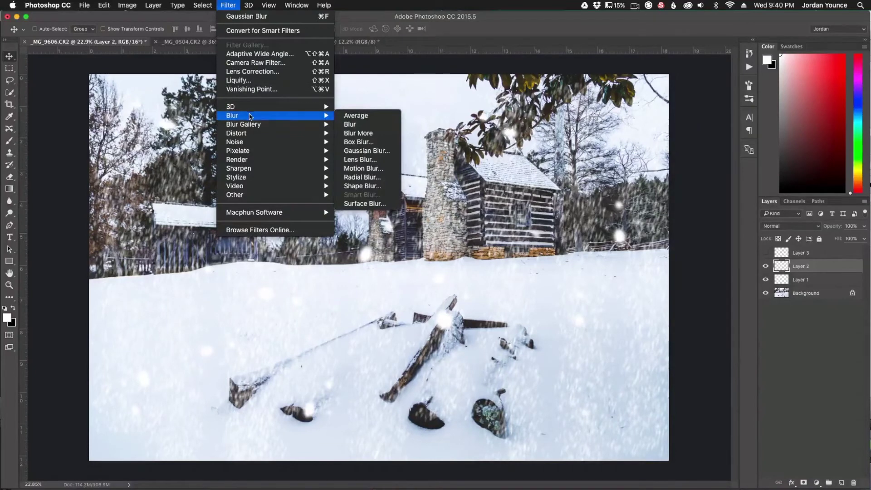
{"action": "left_click", "coordinate": [363, 168]}
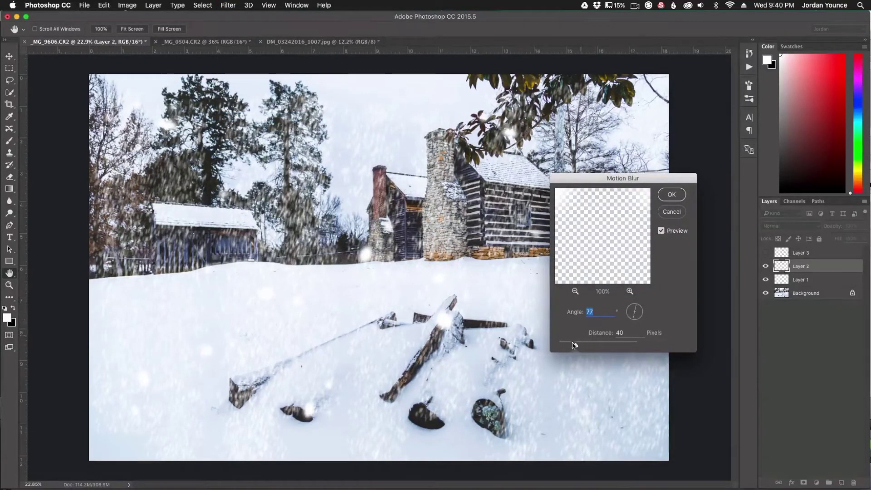
{"action": "left_click_drag", "start_coordinate": [575, 347], "coordinate": [590, 346]}
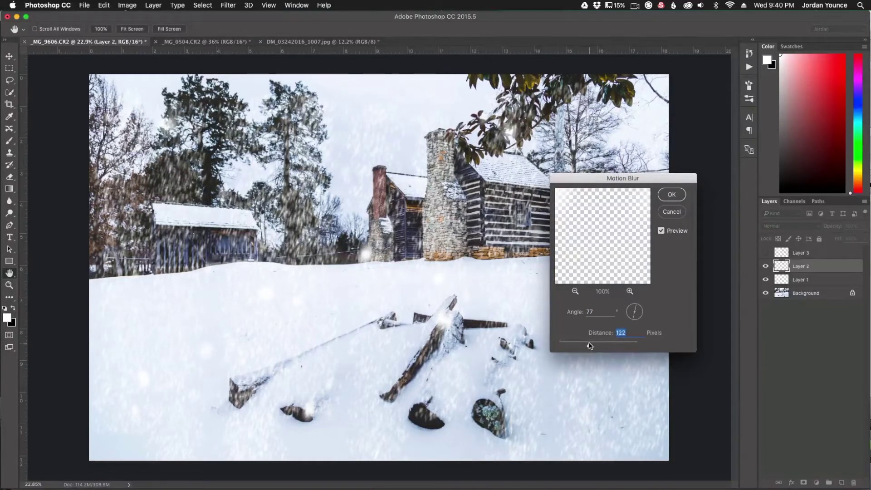
{"action": "left_click", "coordinate": [671, 195]}
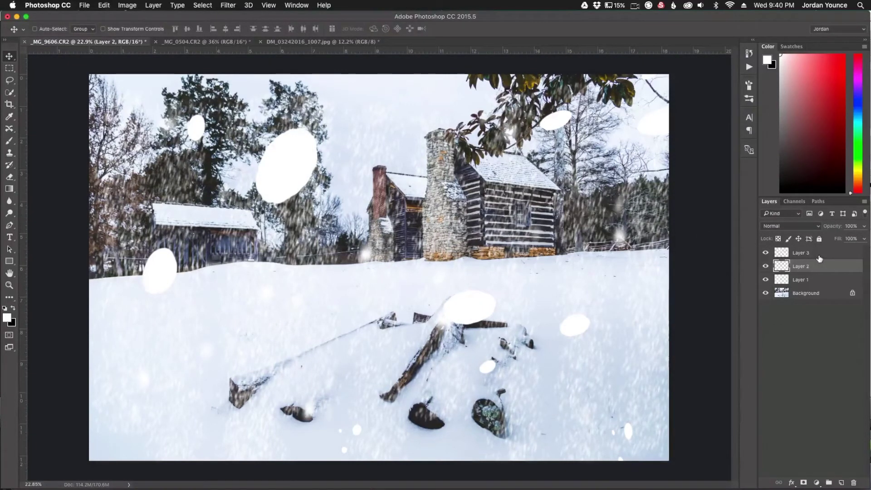
{"action": "left_click", "coordinate": [808, 258]}
Step: Apply a large-radius Gaussian Blur to Layer 3's big snowflakes
{"action": "left_click", "coordinate": [226, 5]}
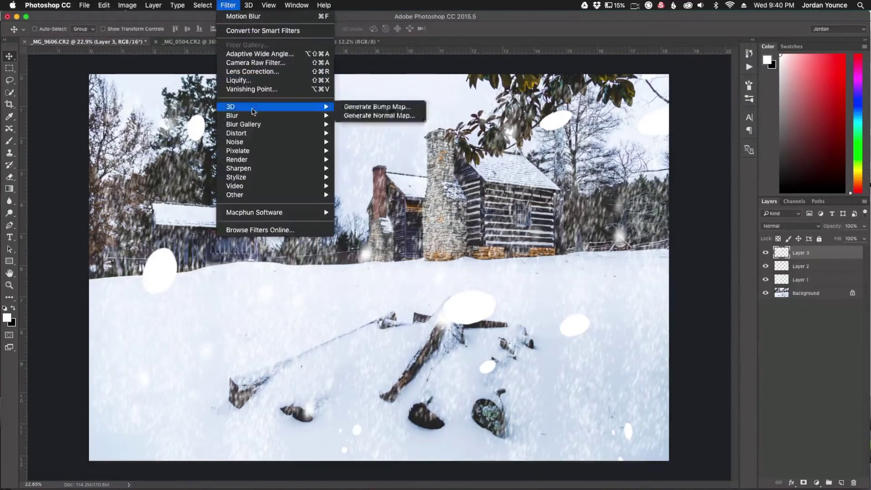
{"action": "mouse_move", "coordinate": [272, 116]}
{"action": "left_click", "coordinate": [386, 151]}
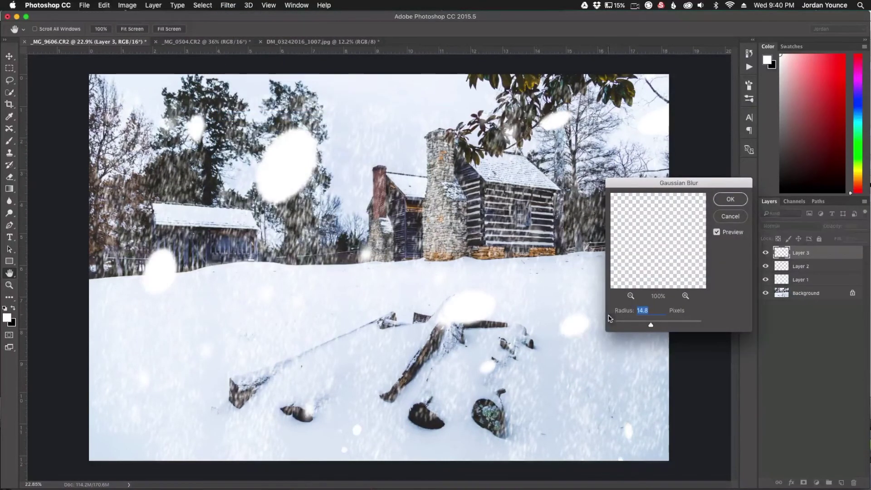
{"action": "left_click_drag", "start_coordinate": [665, 325], "coordinate": [668, 325]}
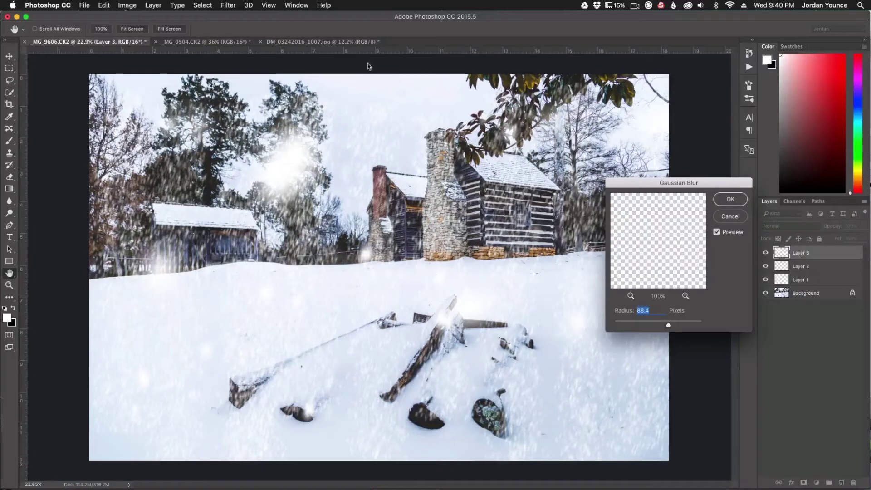
{"action": "key", "text": "Return"}
Step: Add a 77° Motion Blur to Layer 3 with a distance of about 438 px
{"action": "left_click", "coordinate": [229, 5]}
{"action": "mouse_move", "coordinate": [232, 117]}
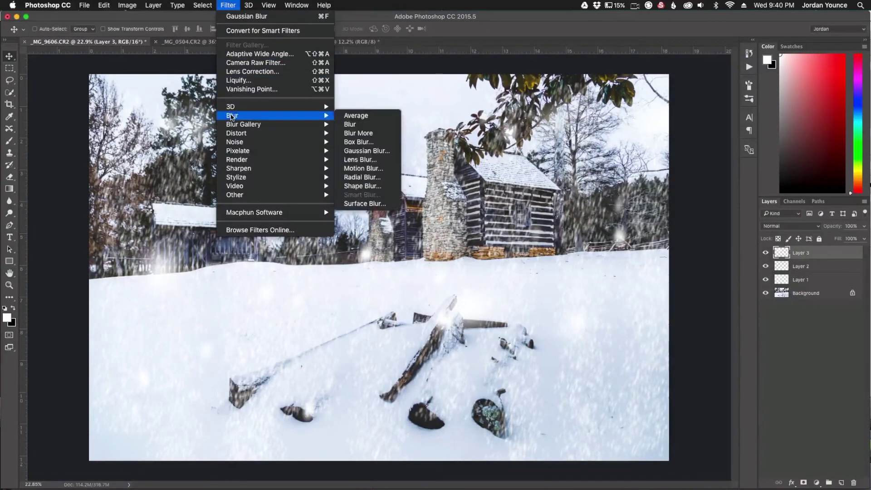
{"action": "left_click", "coordinate": [359, 169]}
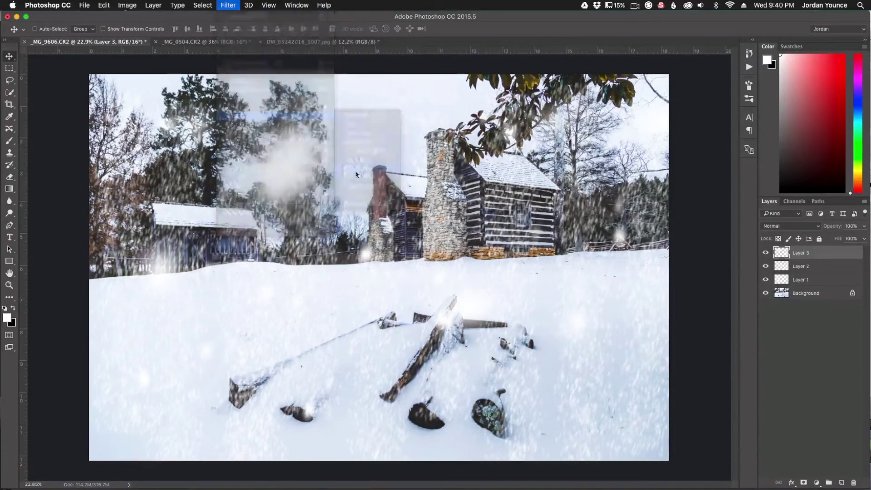
{"action": "left_click_drag", "start_coordinate": [595, 347], "coordinate": [615, 343]}
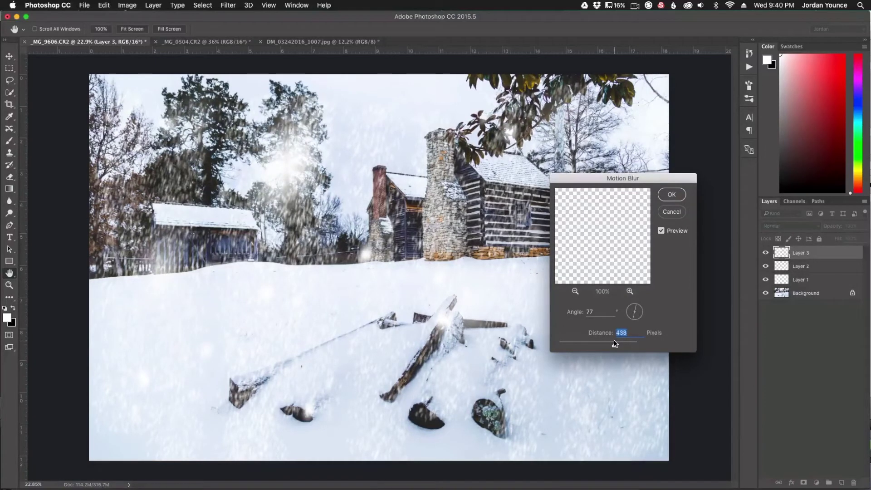
{"action": "left_click", "coordinate": [672, 195]}
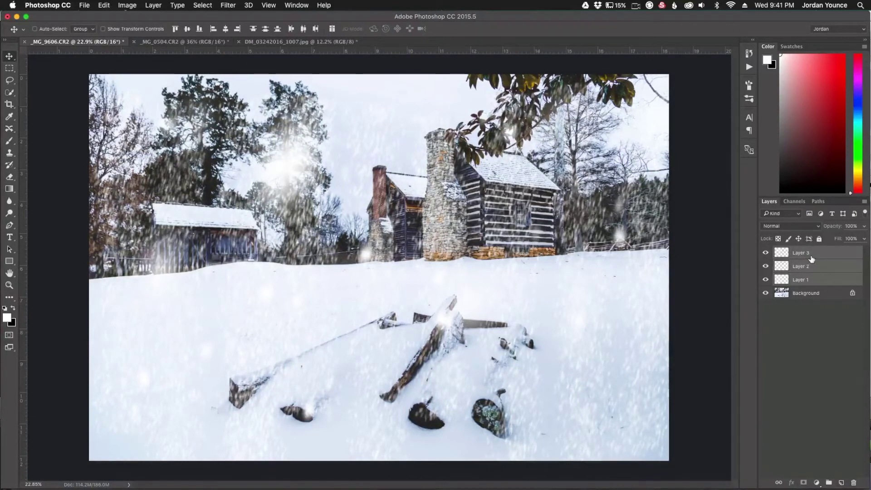
Step: Group Layers 1–3 into Group 1 and lower its opacity to 84%
{"action": "key", "text": "super+g"}
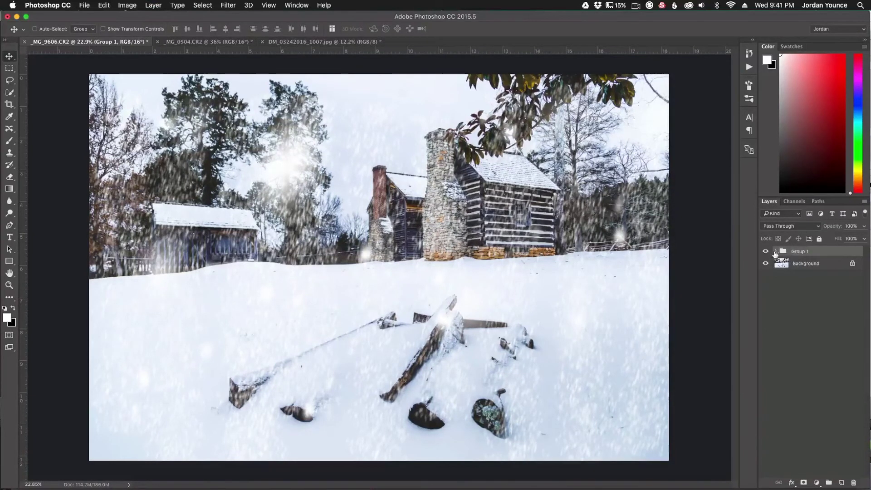
{"action": "left_click", "coordinate": [766, 252]}
{"action": "left_click", "coordinate": [766, 253]}
{"action": "left_click_drag", "start_coordinate": [835, 229], "coordinate": [830, 228]}
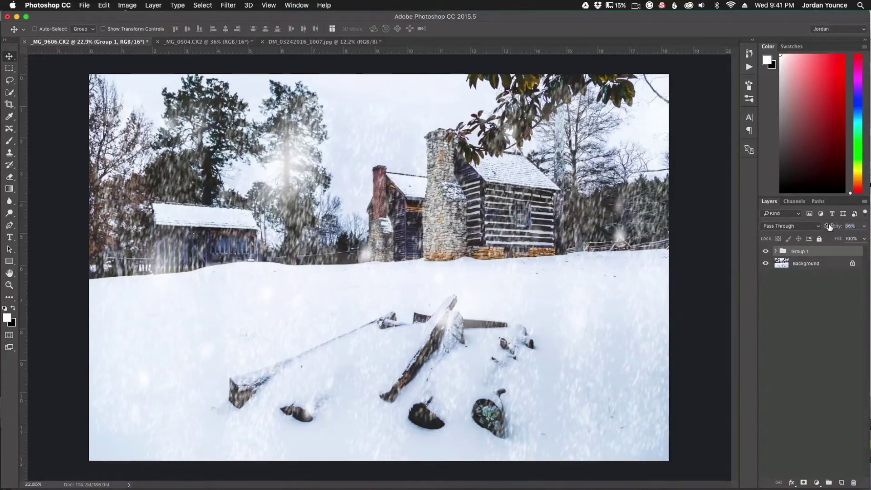
{"action": "left_click_drag", "start_coordinate": [828, 227], "coordinate": [826, 227]}
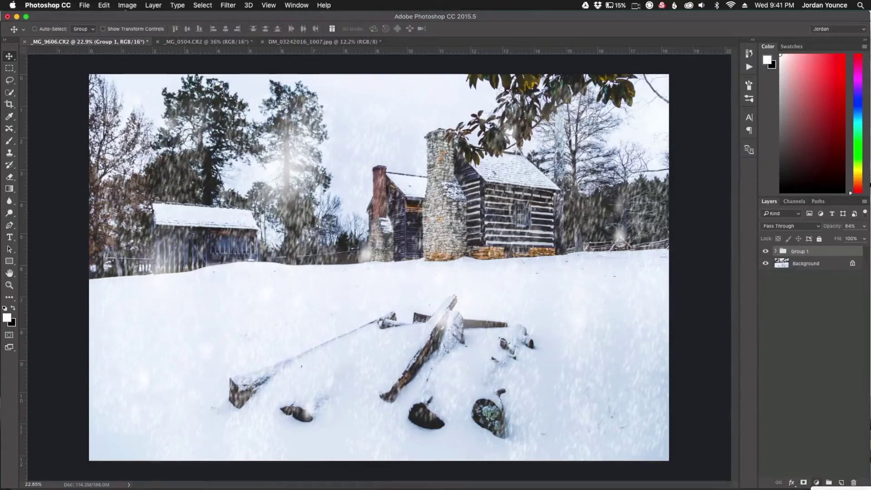
{"action": "left_click", "coordinate": [816, 482]}
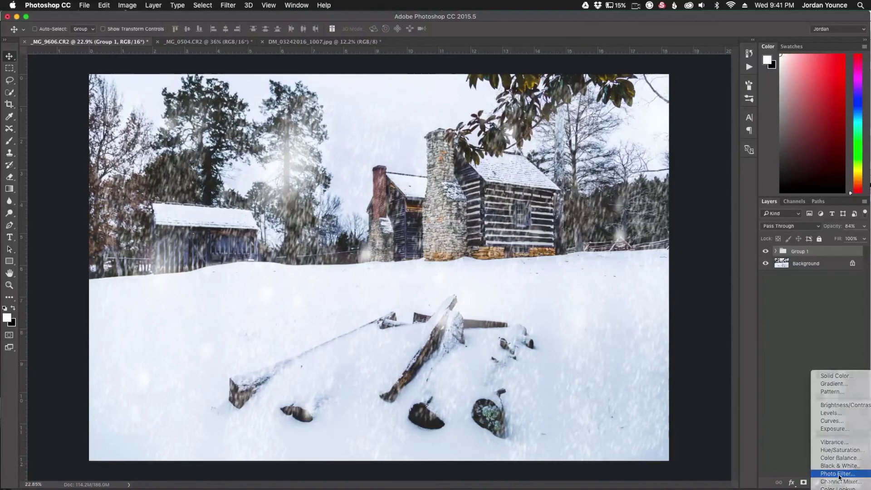
Step: Add a Photo Filter adjustment using Cooling Filter (80) at 8% density
{"action": "left_click", "coordinate": [838, 473]}
{"action": "left_click", "coordinate": [502, 98]}
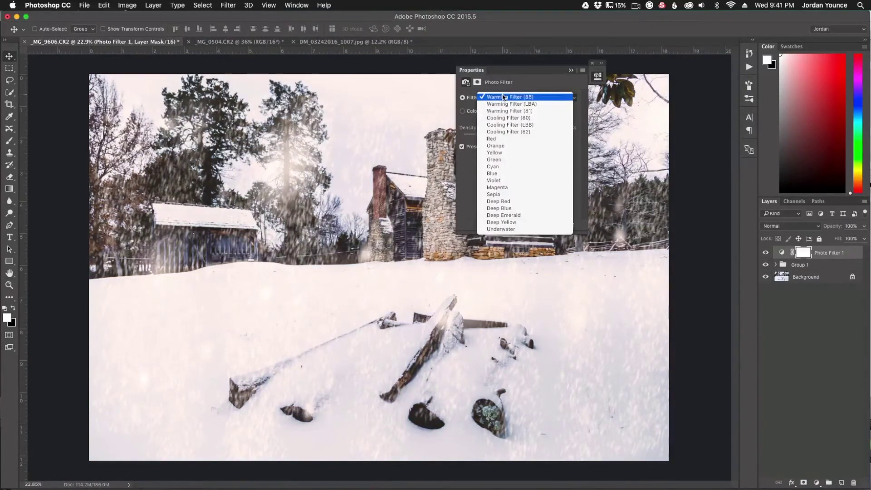
{"action": "left_click", "coordinate": [500, 119]}
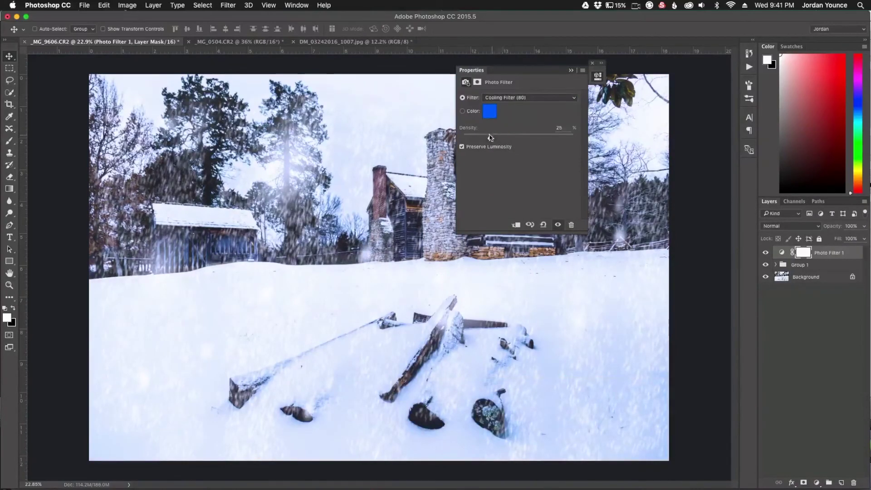
{"action": "left_click_drag", "start_coordinate": [490, 136], "coordinate": [481, 138]}
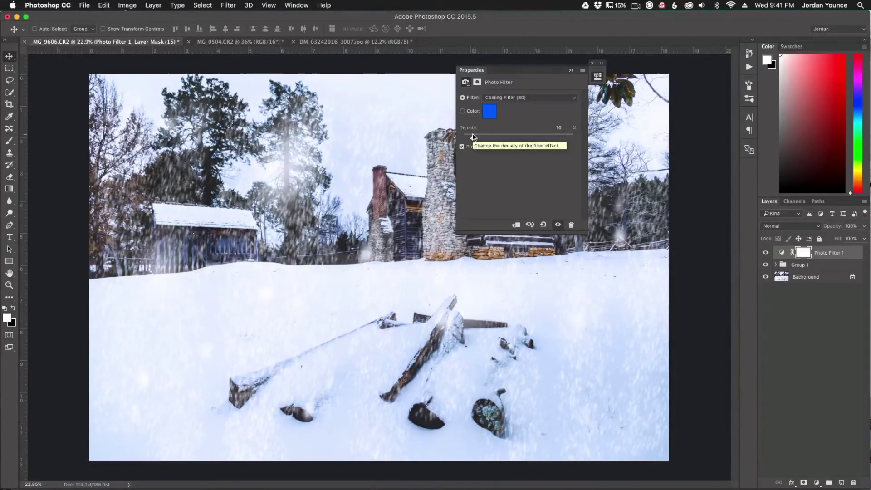
{"action": "left_click_drag", "start_coordinate": [473, 140], "coordinate": [472, 140]}
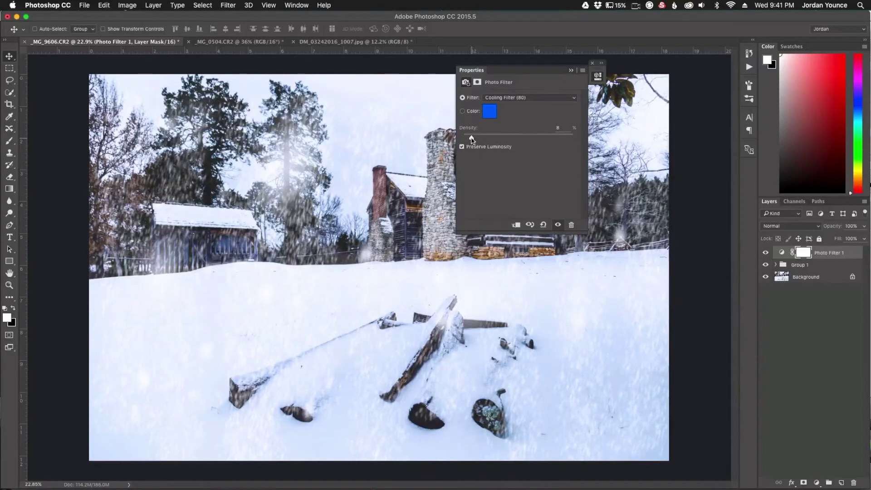
{"action": "left_click", "coordinate": [571, 70]}
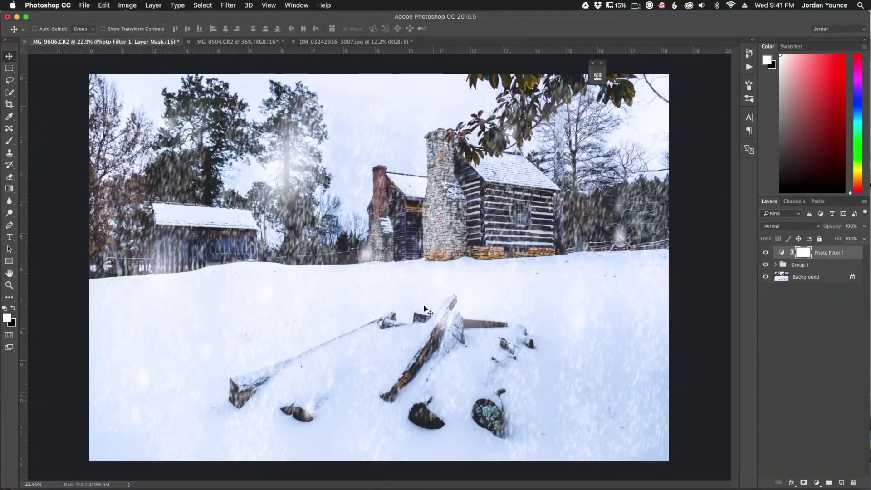
Step: Expand Group 1 and add a layer mask to Layer 2
{"action": "left_click", "coordinate": [775, 265]}
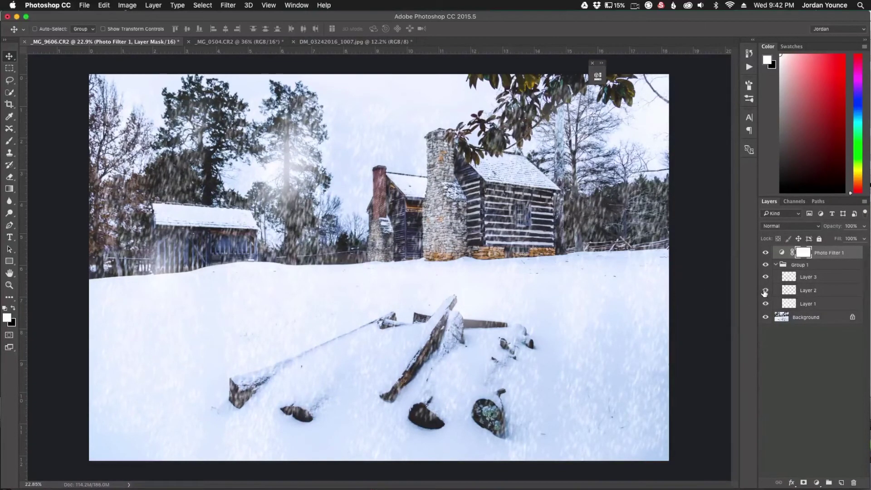
{"action": "left_click", "coordinate": [813, 295]}
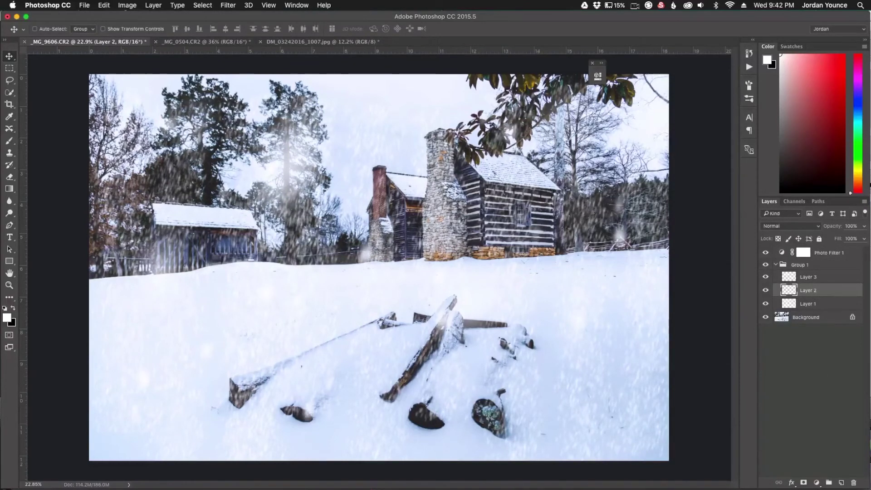
{"action": "left_click", "coordinate": [804, 483]}
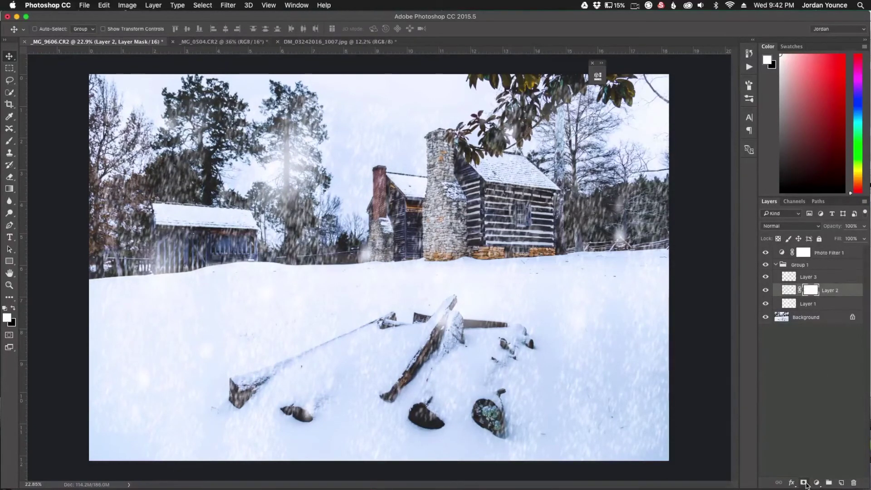
Step: Set up a soft round 0%-hardness black brush at 250 px with low opacity and flow
{"action": "left_click", "coordinate": [9, 141]}
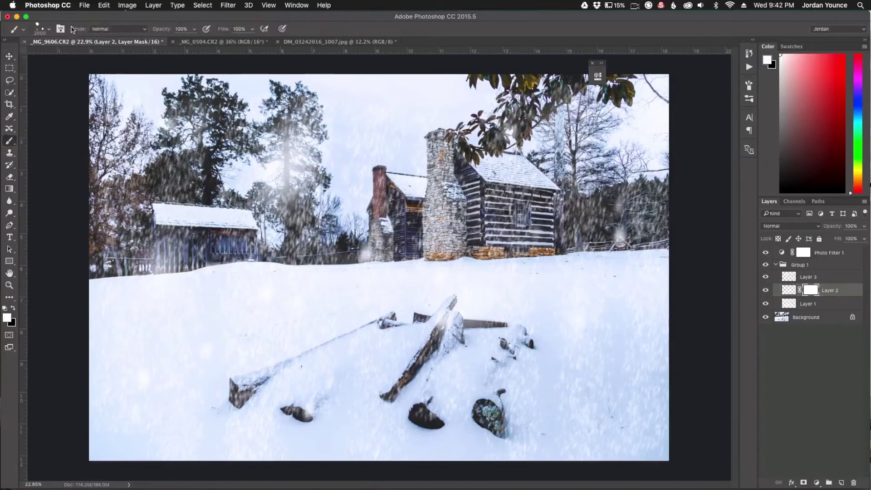
{"action": "left_click", "coordinate": [48, 31]}
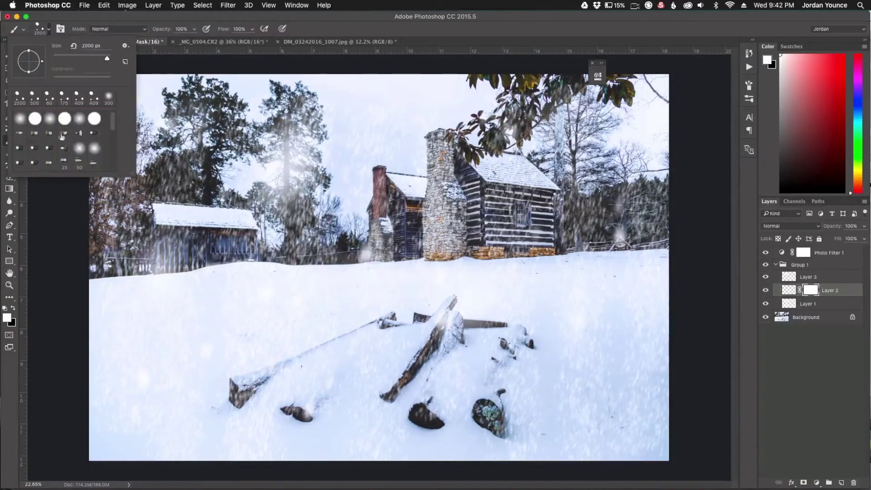
{"action": "left_click", "coordinate": [50, 118]}
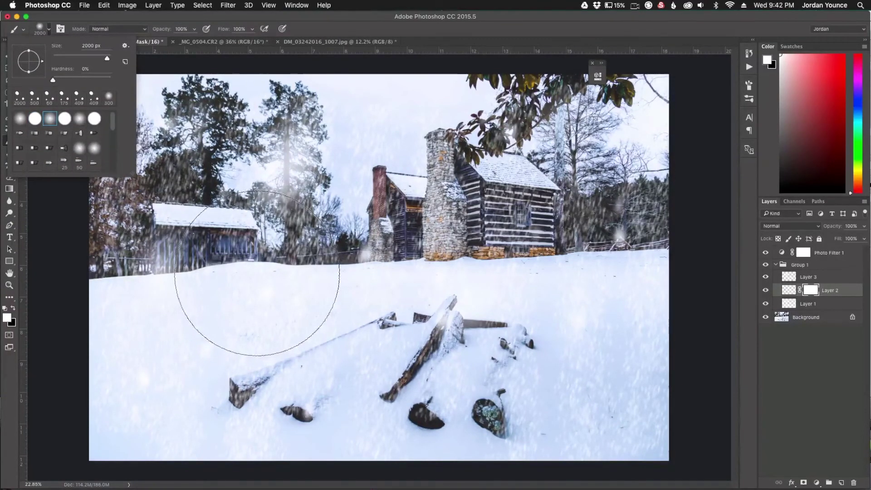
{"action": "left_click", "coordinate": [257, 273]}
{"action": "key", "text": "bracketleft"}
{"action": "key", "text": "bracketleft"}
{"action": "key", "text": "bracketleft"}
{"action": "key", "text": "bracketleft"}
{"action": "key", "text": "bracketleft"}
{"action": "key", "text": "bracketleft"}
{"action": "key", "text": "bracketleft"}
{"action": "key", "text": "bracketleft"}
{"action": "key", "text": "bracketleft"}
{"action": "key", "text": "bracketleft"}
{"action": "key", "text": "bracketleft"}
{"action": "key", "text": "bracketleft"}
{"action": "key", "text": "bracketleft"}
{"action": "key", "text": "bracketleft"}
{"action": "key", "text": "bracketleft"}
{"action": "key", "text": "bracketleft"}
{"action": "key", "text": "bracketleft"}
{"action": "key", "text": "bracketleft"}
{"action": "key", "text": "x"}
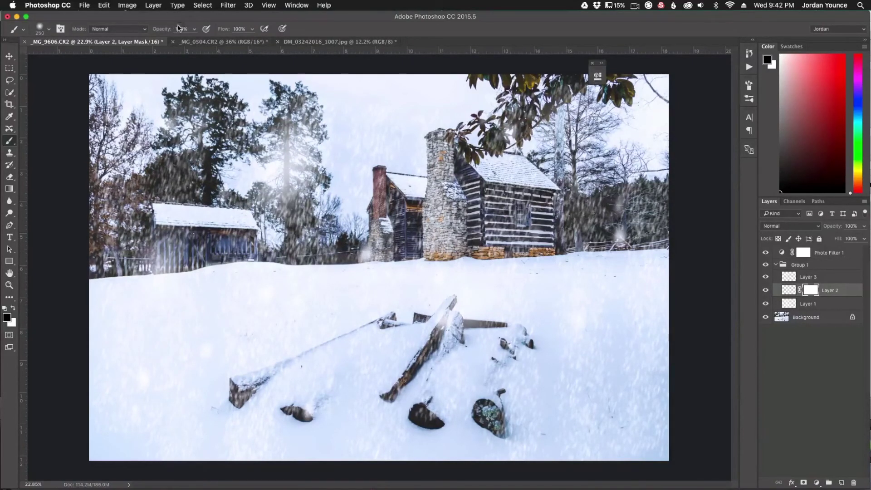
{"action": "left_click_drag", "start_coordinate": [167, 30], "coordinate": [136, 31]}
{"action": "left_click_drag", "start_coordinate": [224, 29], "coordinate": [204, 30]}
Step: On Layer 2's mask, paint out snow near the chimney base, glowing trees and central log
{"action": "mouse_move", "coordinate": [366, 256]}
{"action": "left_mouse_down"}
{"action": "mouse_move", "coordinate": [351, 284]}
{"action": "mouse_move", "coordinate": [375, 255]}
{"action": "left_mouse_up"}
{"action": "mouse_move", "coordinate": [288, 161]}
{"action": "left_mouse_down"}
{"action": "mouse_move", "coordinate": [221, 222]}
{"action": "mouse_move", "coordinate": [297, 148]}
{"action": "mouse_move", "coordinate": [280, 173]}
{"action": "left_mouse_up"}
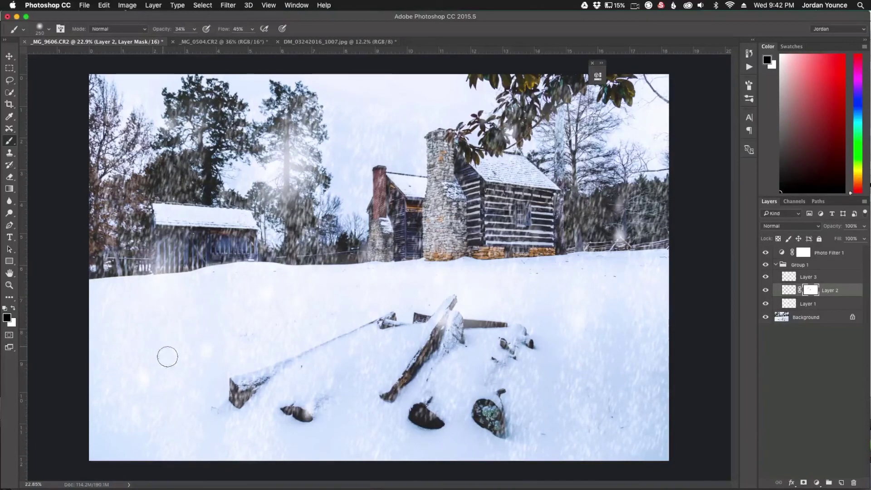
{"action": "left_click", "coordinate": [451, 318]}
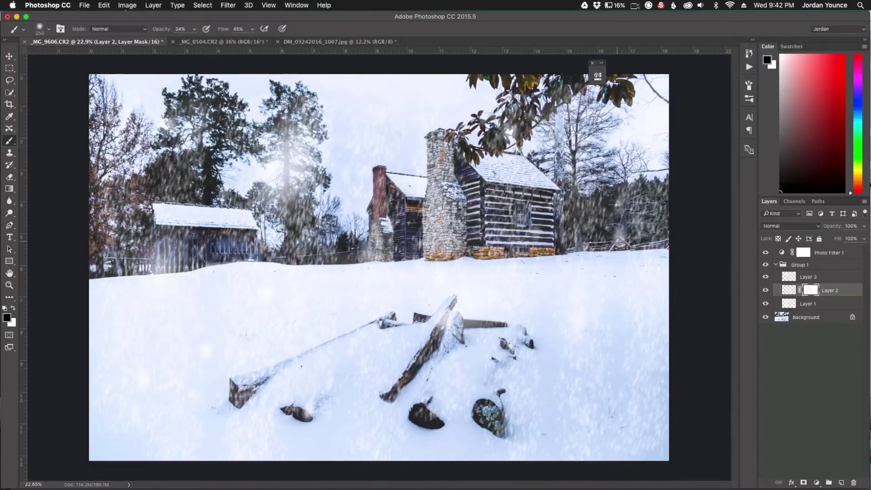
{"action": "left_click", "coordinate": [592, 63]}
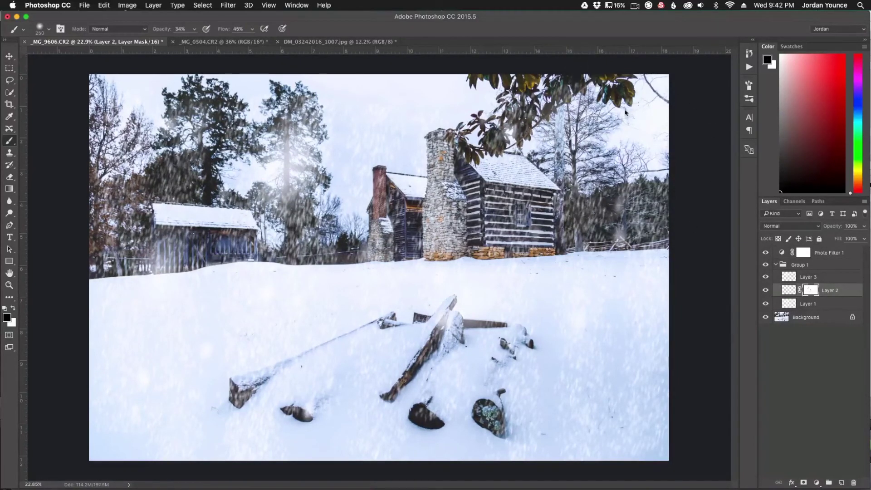
{"action": "key", "text": "x"}
Step: Mask Layer 3 and paint away the light flare in the trees
{"action": "left_click", "coordinate": [834, 277]}
{"action": "left_click", "coordinate": [765, 277]}
{"action": "left_click", "coordinate": [765, 277]}
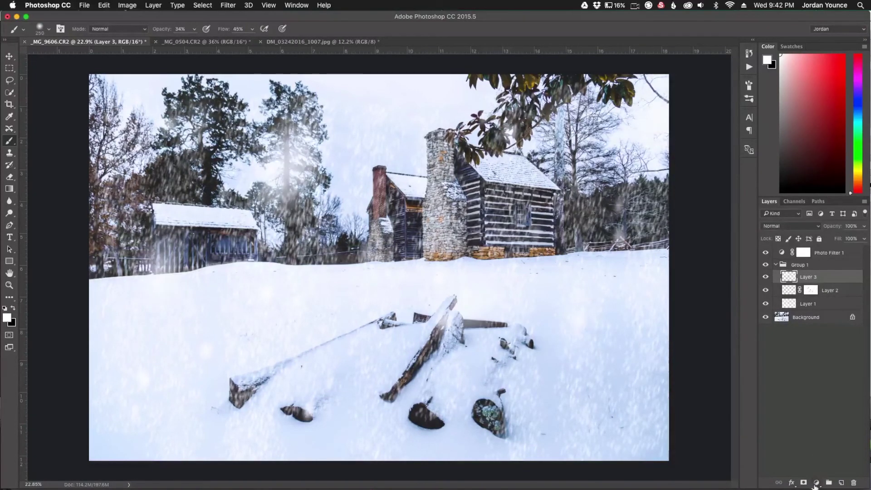
{"action": "key", "text": "x"}
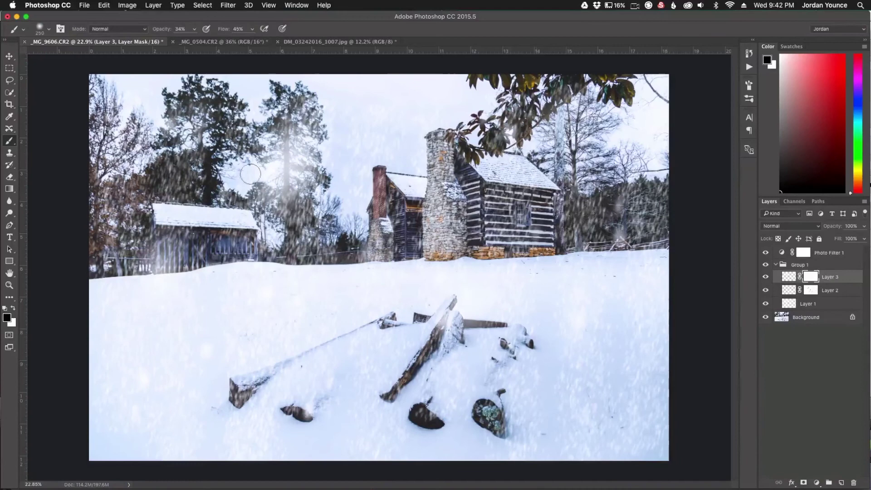
{"action": "mouse_move", "coordinate": [286, 163]}
{"action": "left_mouse_down"}
{"action": "mouse_move", "coordinate": [267, 195]}
{"action": "mouse_move", "coordinate": [297, 175]}
{"action": "mouse_move", "coordinate": [262, 184]}
{"action": "left_mouse_up"}
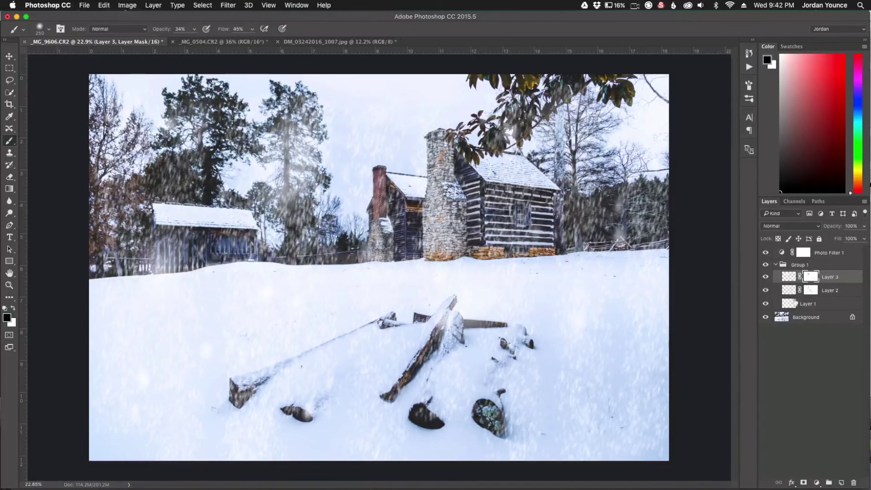
Step: Duplicate Layer 1 as Layer 1 copy and offset the copied snow down and right
{"action": "left_click", "coordinate": [766, 304]}
{"action": "left_click", "coordinate": [765, 303]}
{"action": "left_click", "coordinate": [800, 305]}
{"action": "key", "text": "x"}
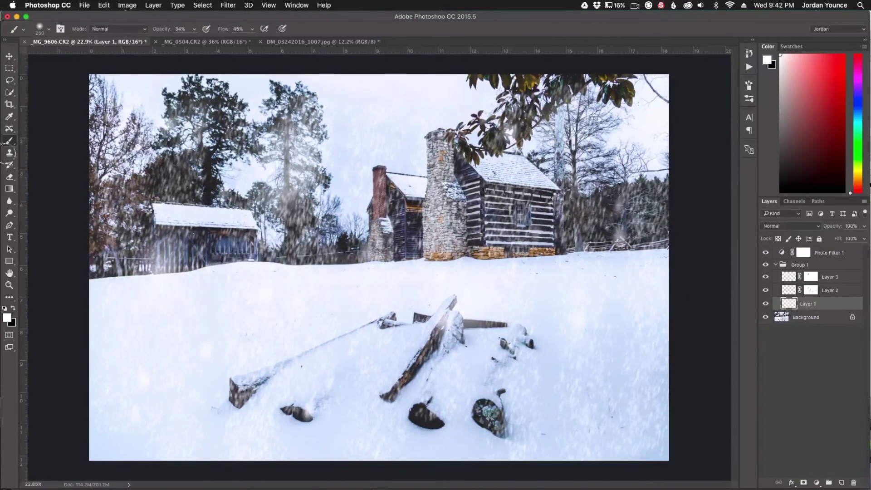
{"action": "key", "text": "v"}
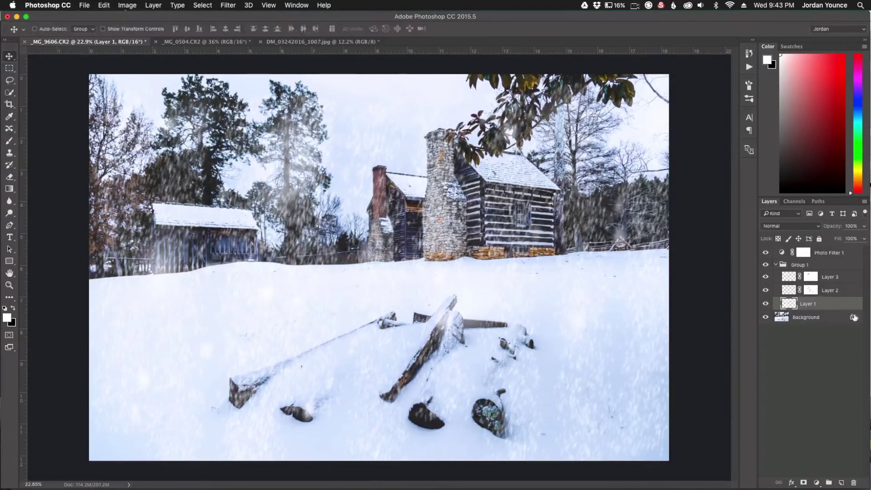
{"action": "left_click_drag", "start_coordinate": [819, 311], "coordinate": [841, 482]}
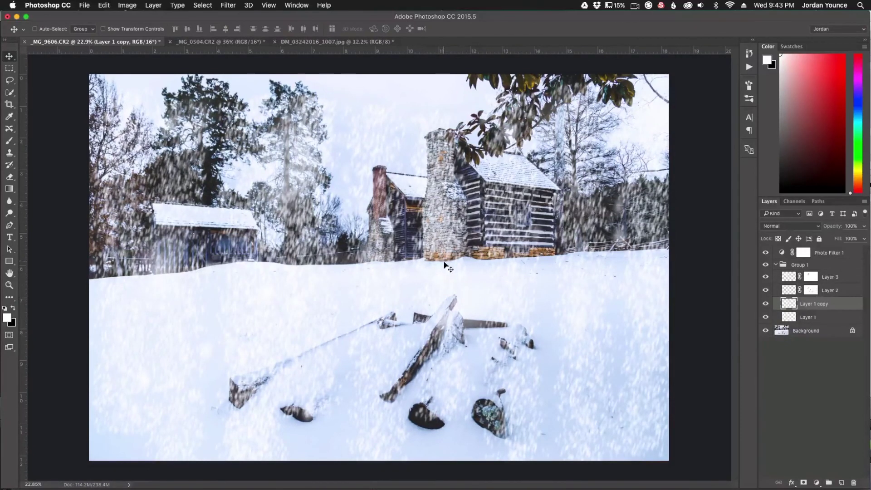
{"action": "left_click_drag", "start_coordinate": [472, 206], "coordinate": [287, 184]}
Step: Set Layer 1 copy to about 32% opacity, then hide Group 1 and Photo Filter 1
{"action": "left_click_drag", "start_coordinate": [828, 227], "coordinate": [797, 223]}
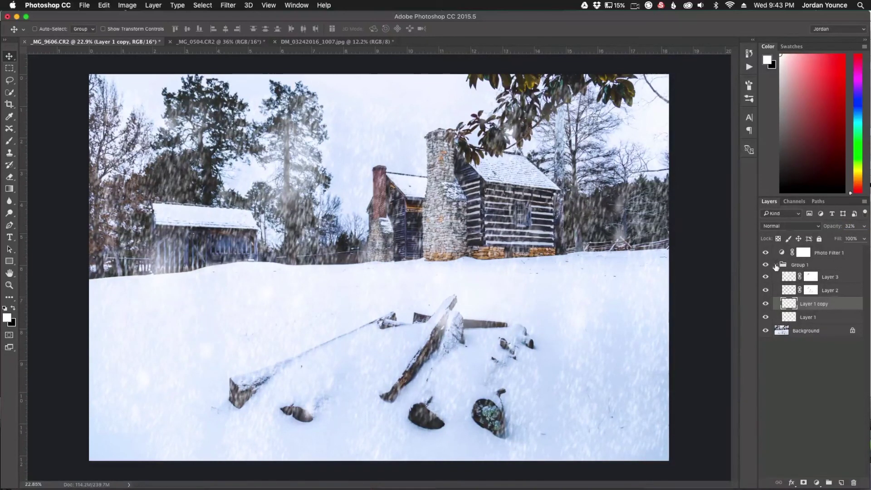
{"action": "left_click", "coordinate": [776, 265]}
{"action": "mouse_move", "coordinate": [765, 253]}
{"action": "left_mouse_down"}
{"action": "mouse_move", "coordinate": [766, 268]}
{"action": "mouse_move", "coordinate": [765, 255]}
{"action": "left_mouse_up"}
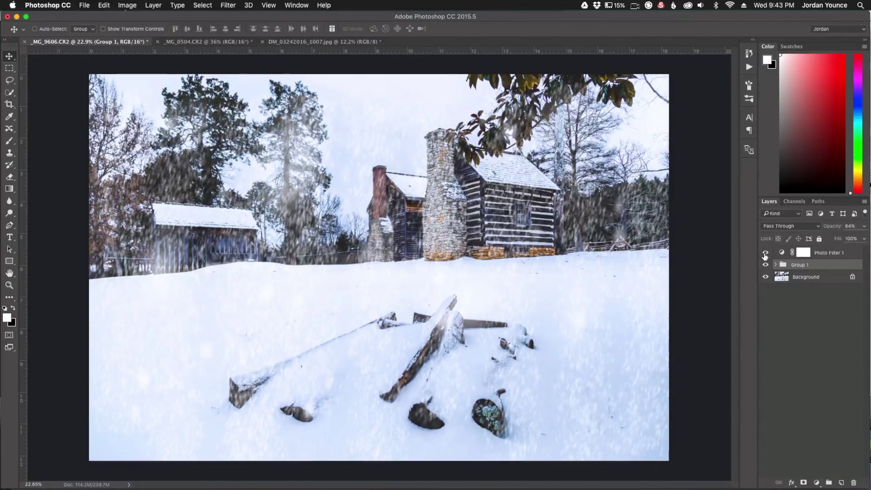